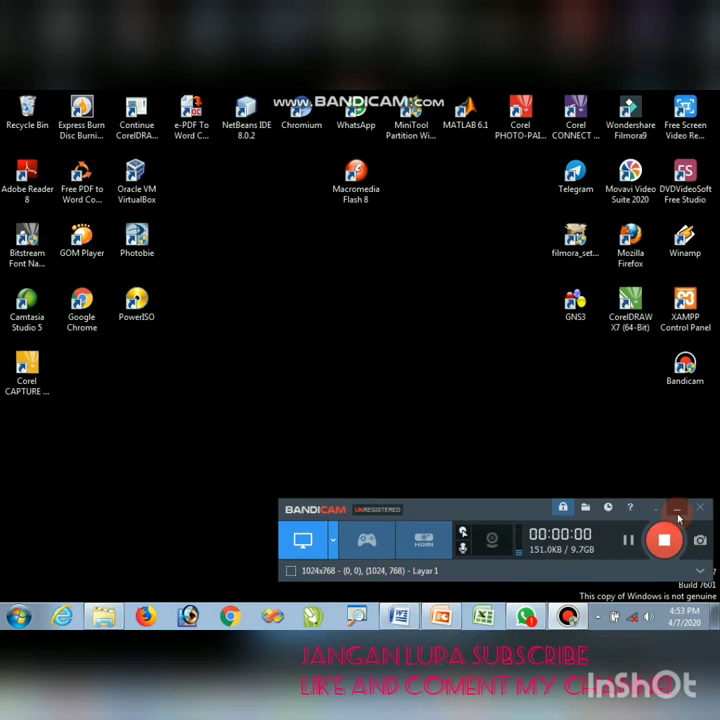
# - Let the Darius Channel intro title card finish until the Windows 7 desktop icons appear
pyautogui.click(677, 510)
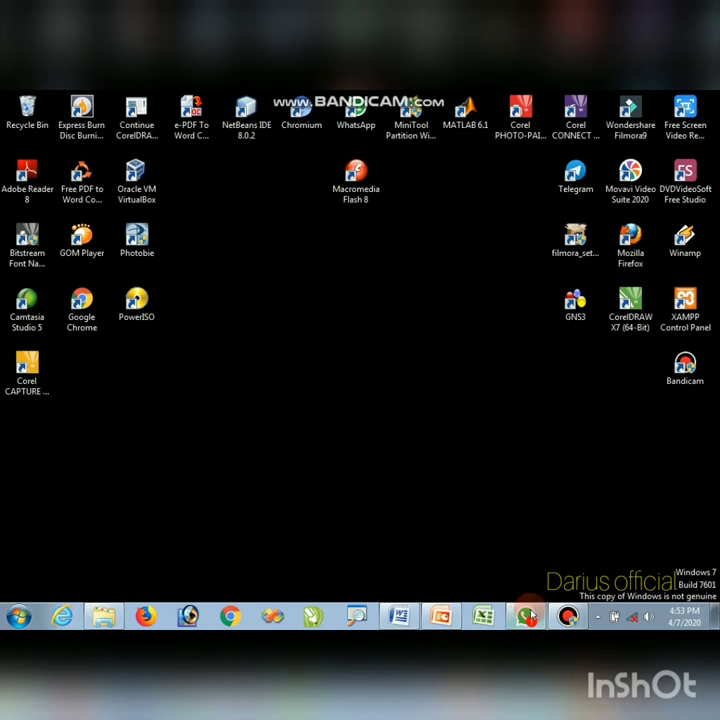
# - Restore the PowerPoint 'Target Tutorial' presentation from the taskbar
pyautogui.click(446, 616)
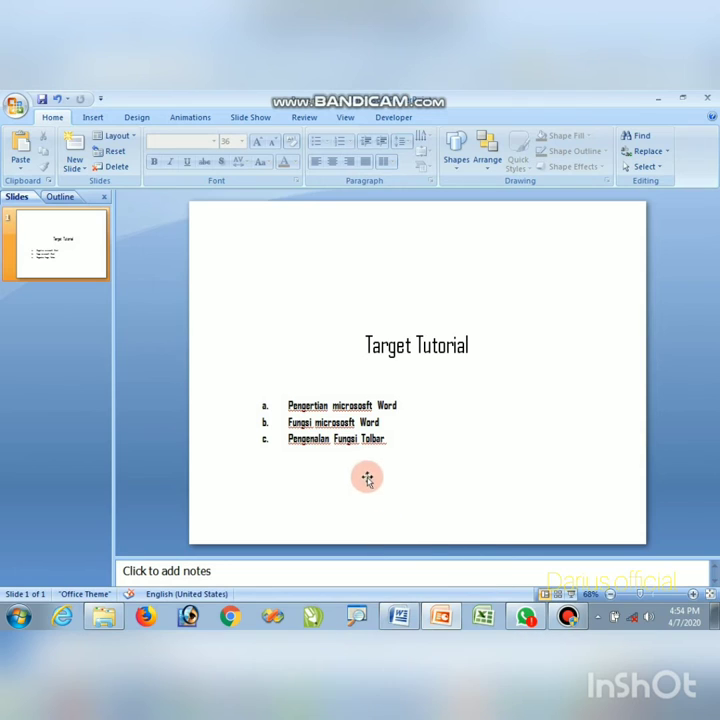
# - Select the Target Tutorial slide's three list items unchanged, then bring the blank Word document forward
pyautogui.click(358, 438)
pyautogui.click(387, 440)
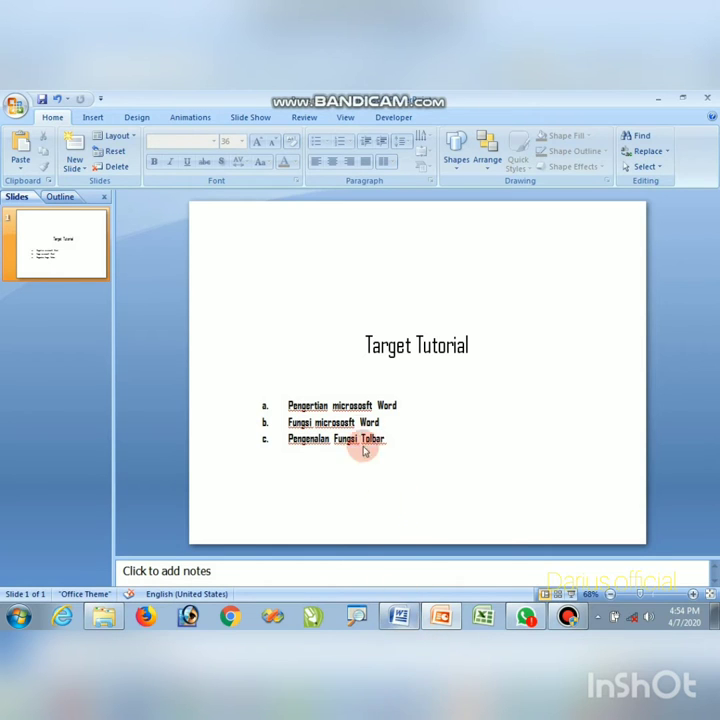
pyautogui.moveTo(293, 400)
pyautogui.mouseDown()
pyautogui.moveTo(408, 437)
pyautogui.moveTo(290, 418)
pyautogui.moveTo(338, 470)
pyautogui.mouseUp()
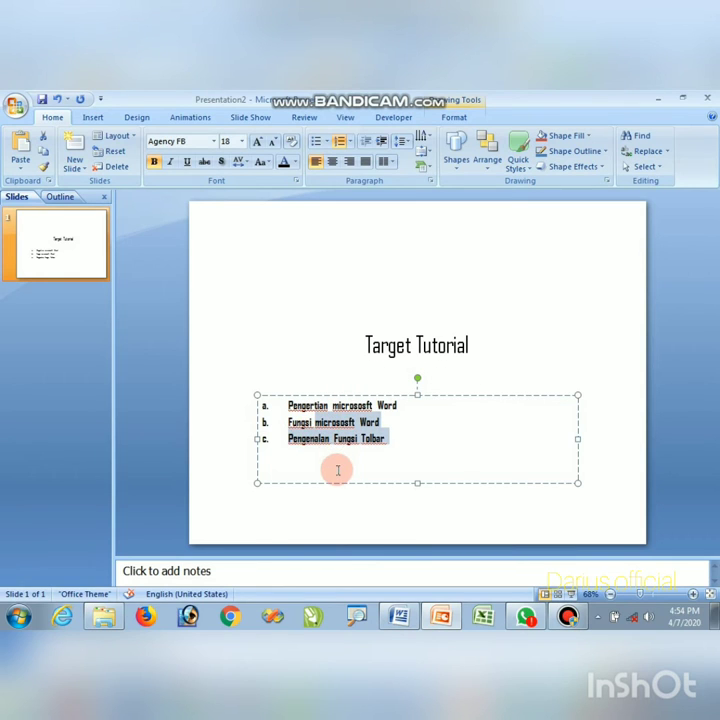
pyautogui.click(390, 458)
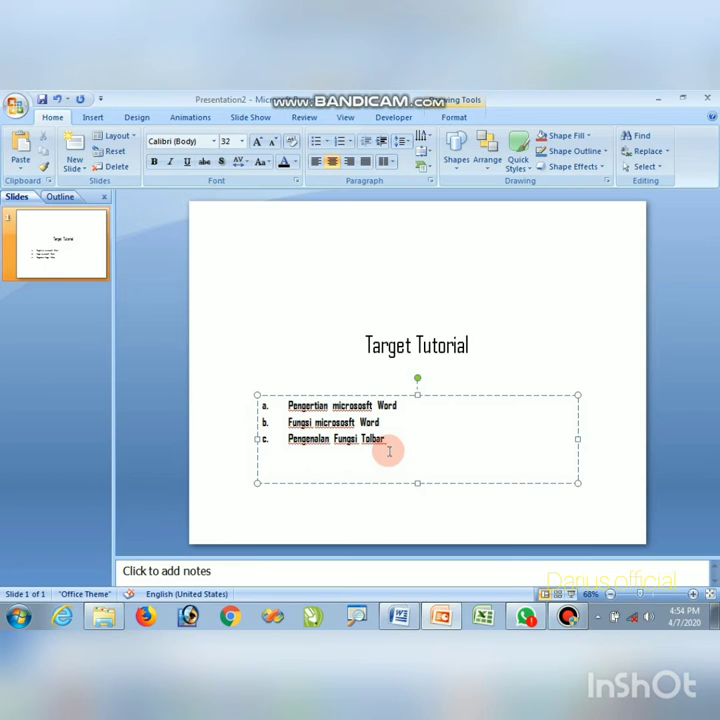
pyautogui.click(400, 618)
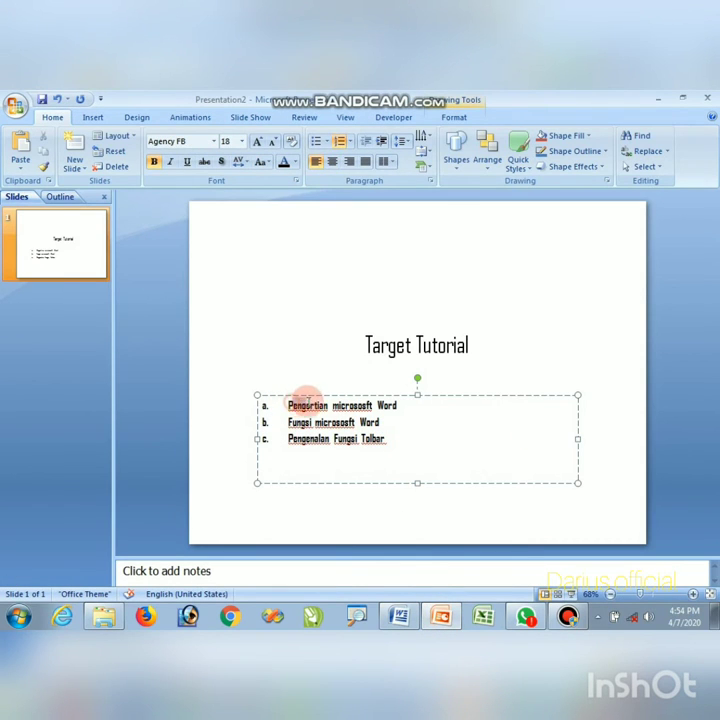
pyautogui.moveTo(297, 402); pyautogui.dragTo(405, 405)
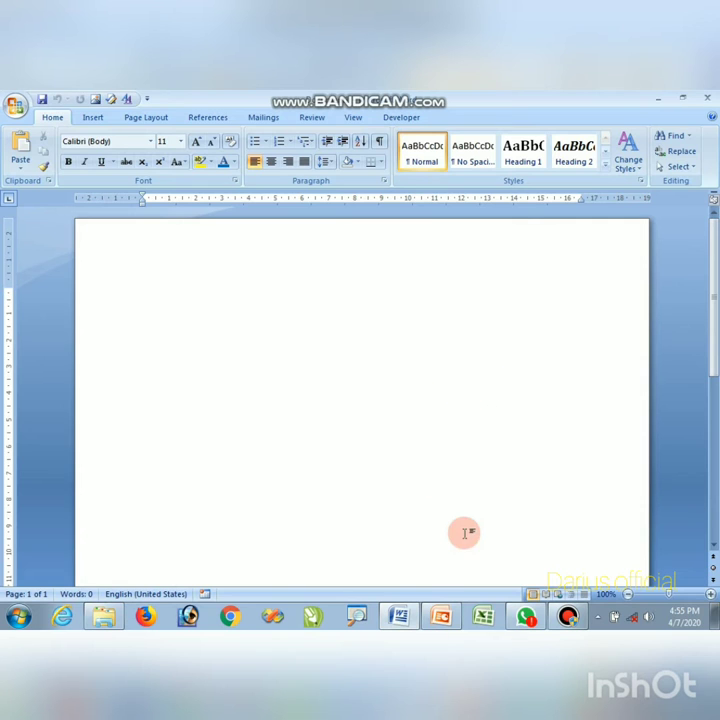
pyautogui.click(391, 598)
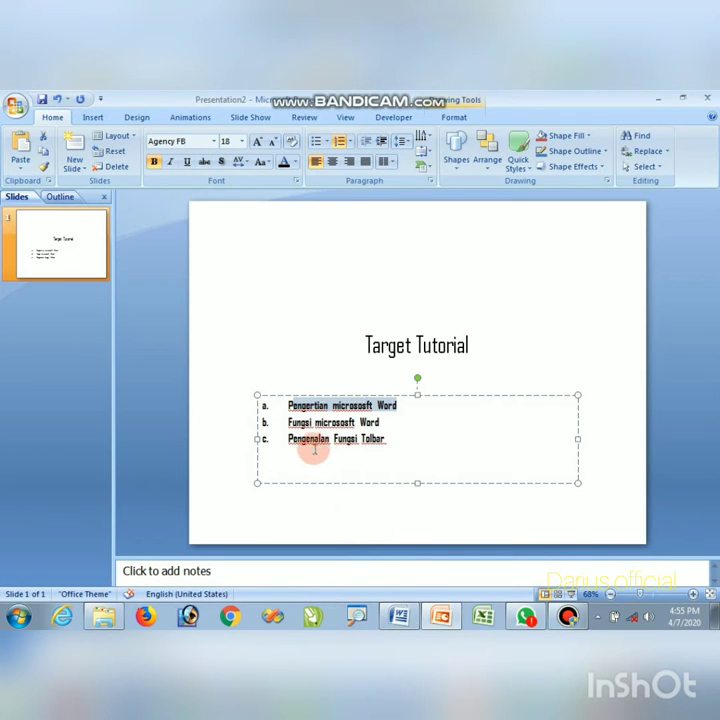
pyautogui.moveTo(328, 424); pyautogui.dragTo(386, 421)
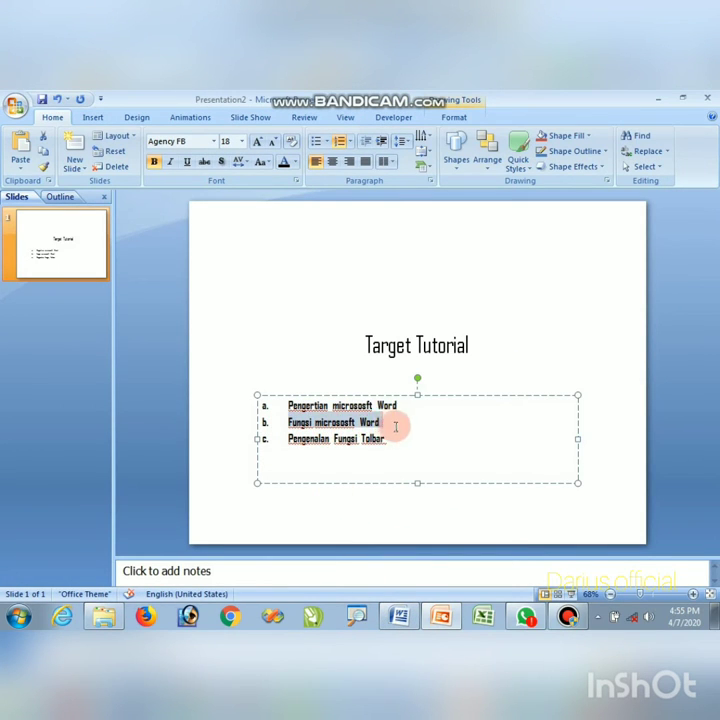
pyautogui.click(402, 437)
pyautogui.click(399, 616)
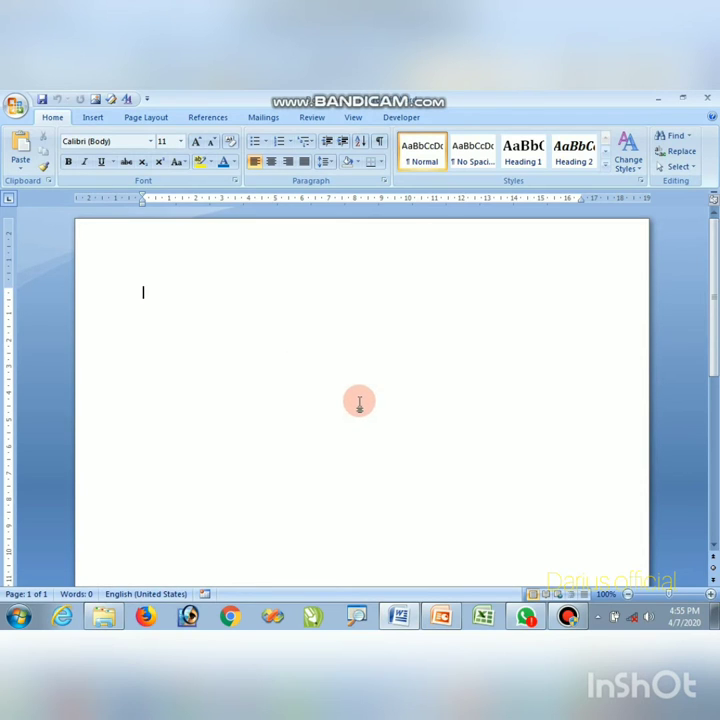
pyautogui.click(371, 458)
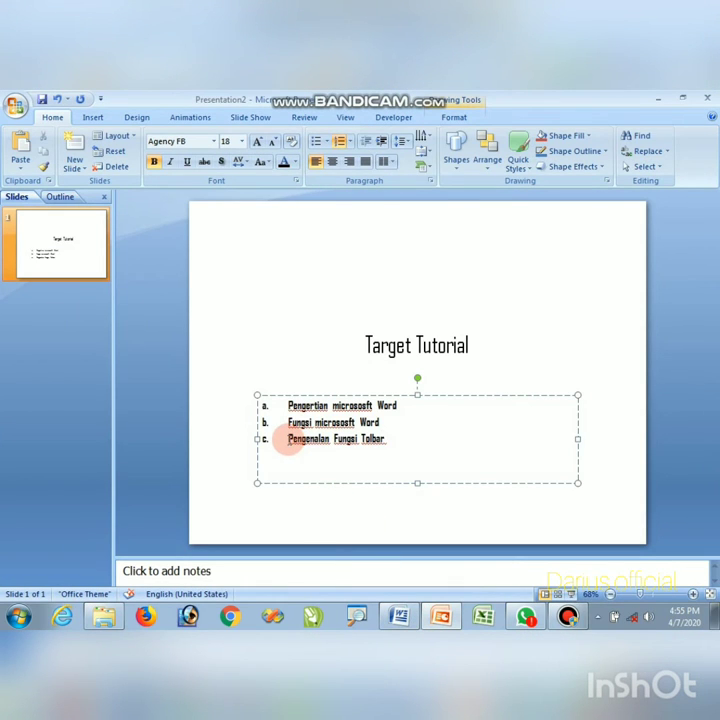
pyautogui.moveTo(288, 440); pyautogui.dragTo(405, 437)
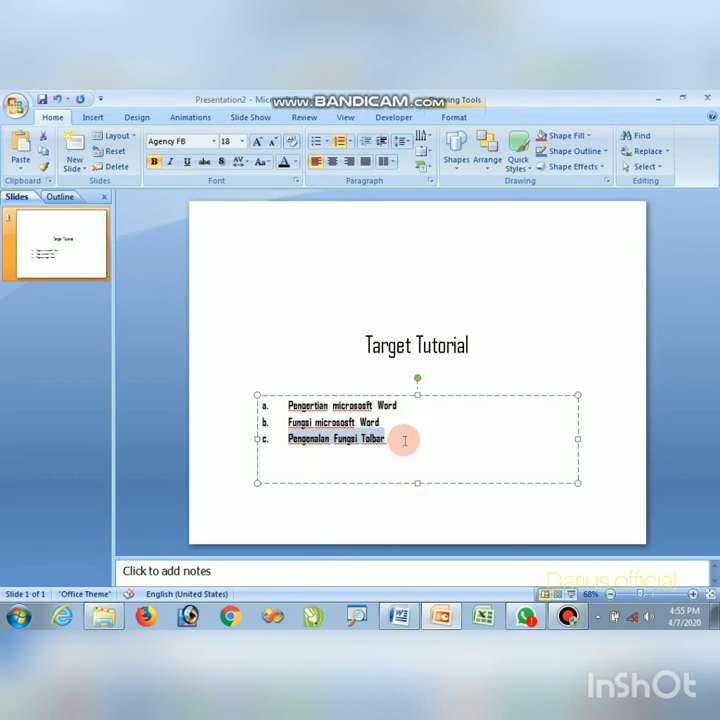
pyautogui.click(348, 355)
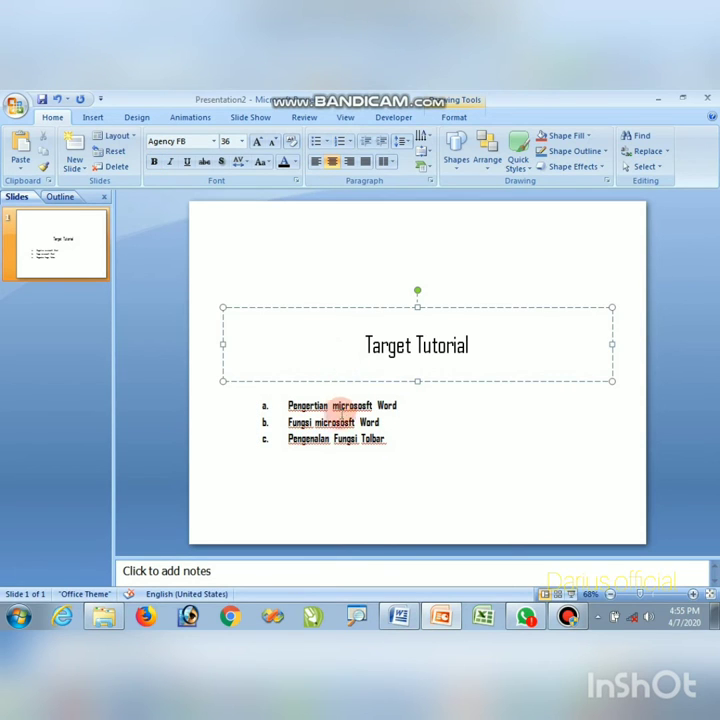
pyautogui.click(408, 617)
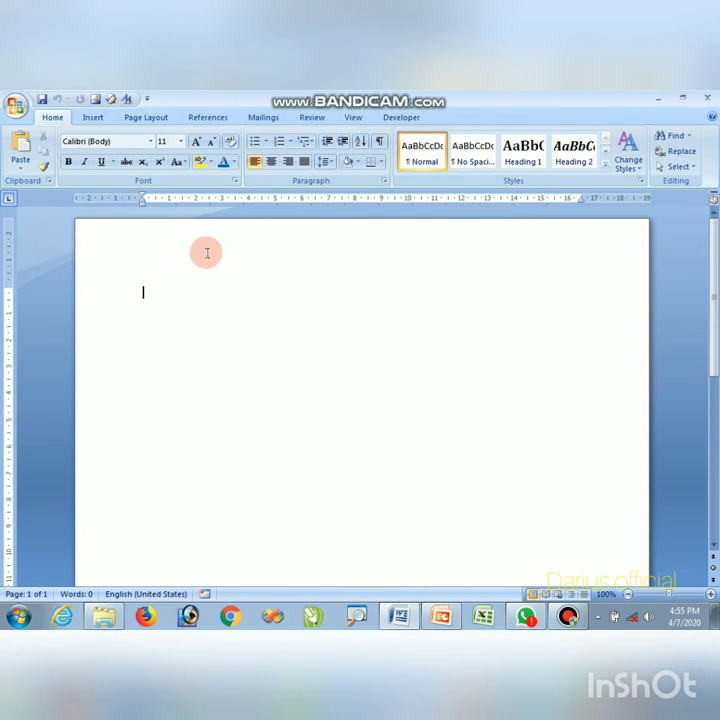
pyautogui.click(91, 117)
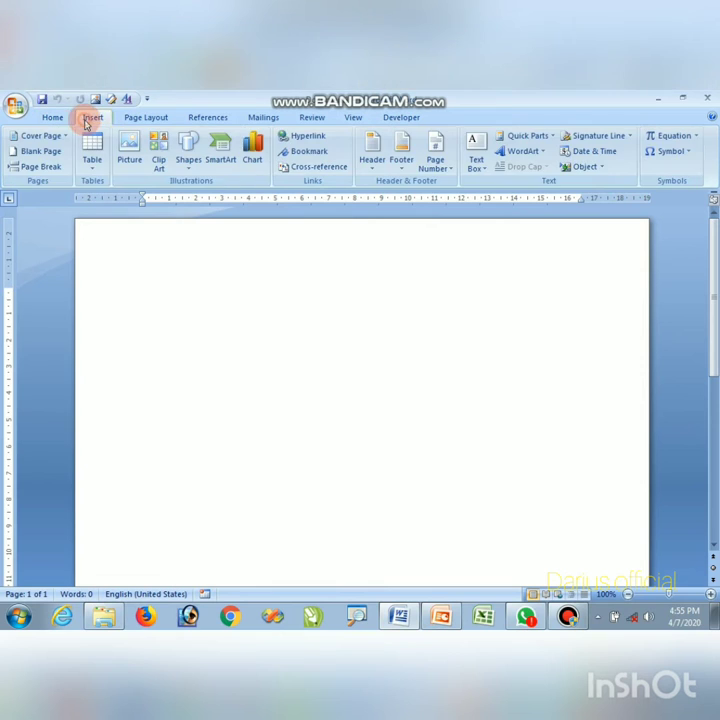
pyautogui.click(140, 117)
pyautogui.click(55, 118)
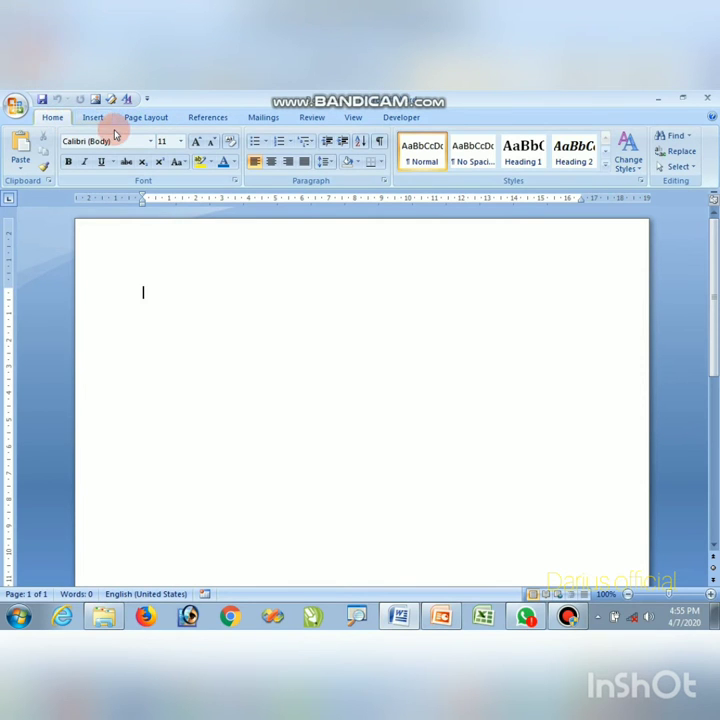
pyautogui.click(53, 119)
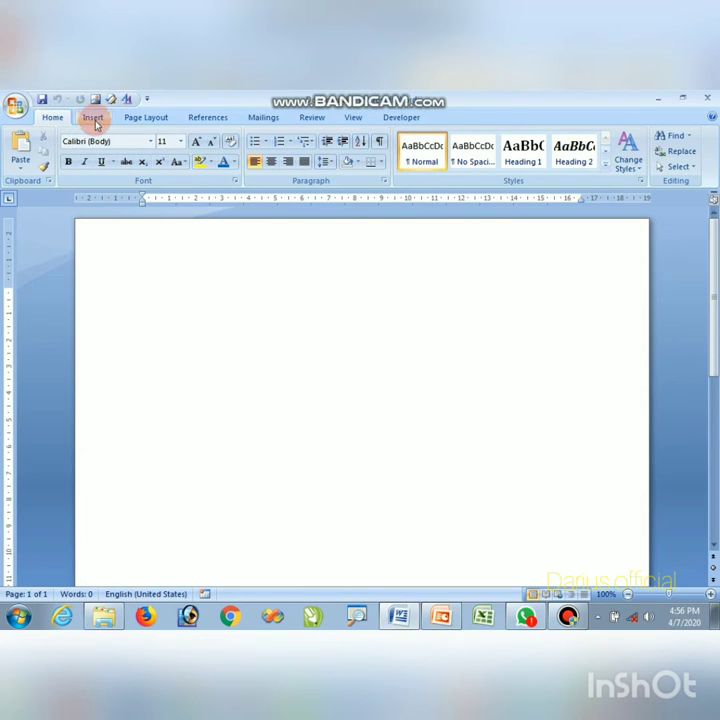
pyautogui.click(146, 120)
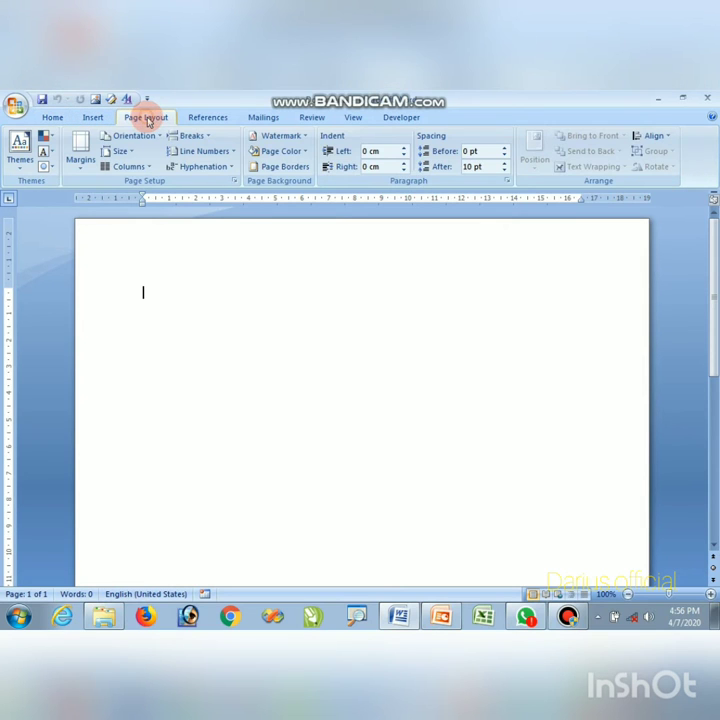
pyautogui.click(56, 118)
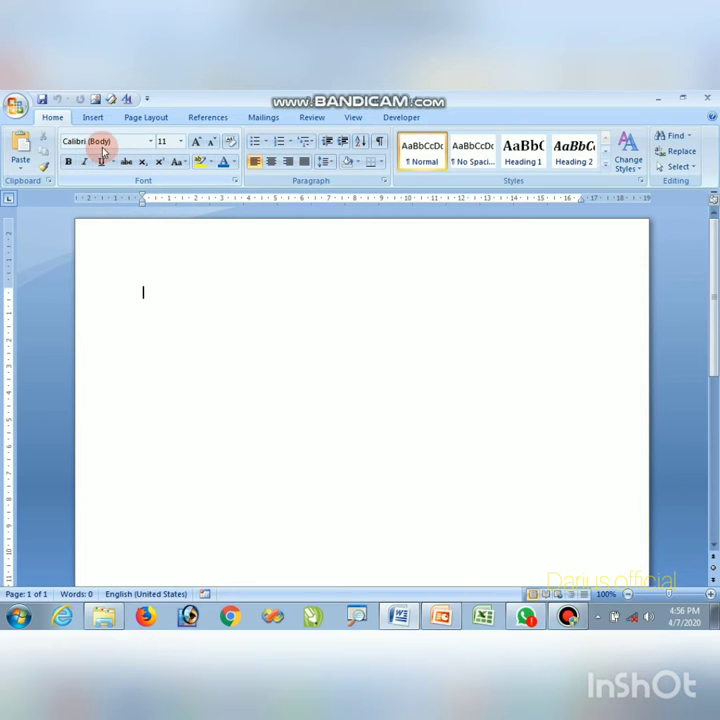
# - Keep Calibri as the font, turn on underline and pick a new font colour
pyautogui.click(150, 141)
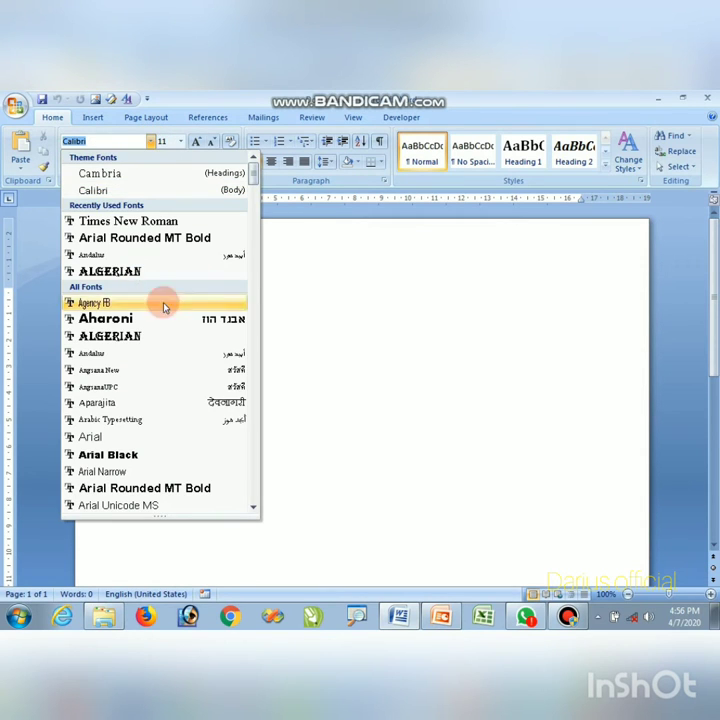
pyautogui.click(309, 280)
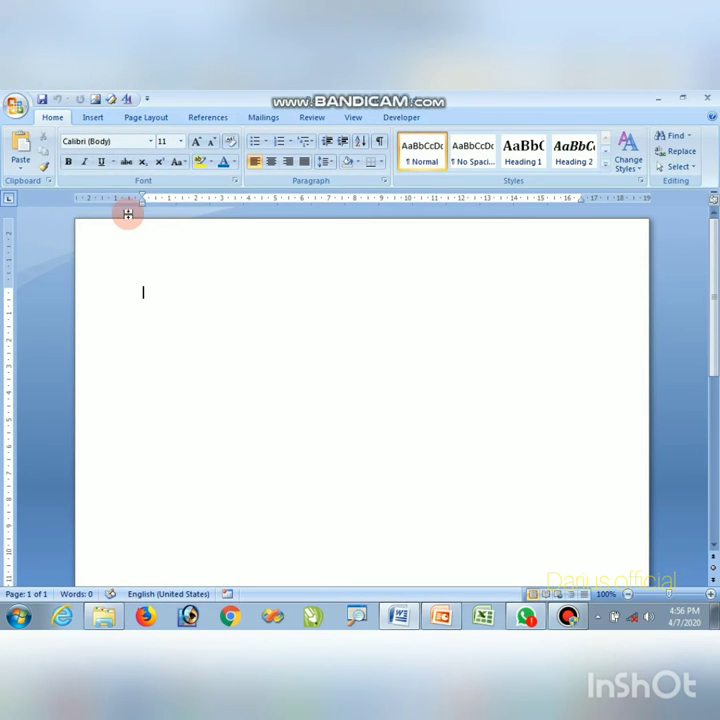
pyautogui.click(102, 168)
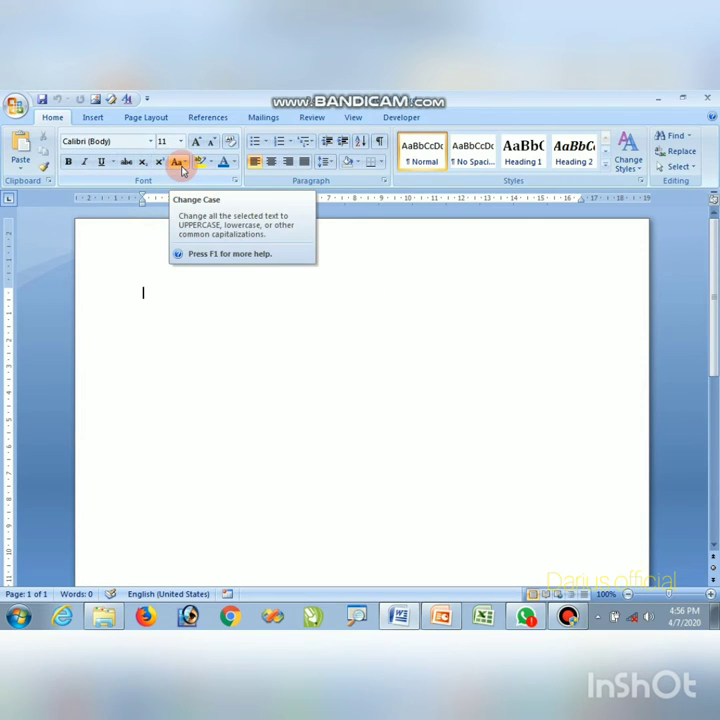
pyautogui.click(233, 169)
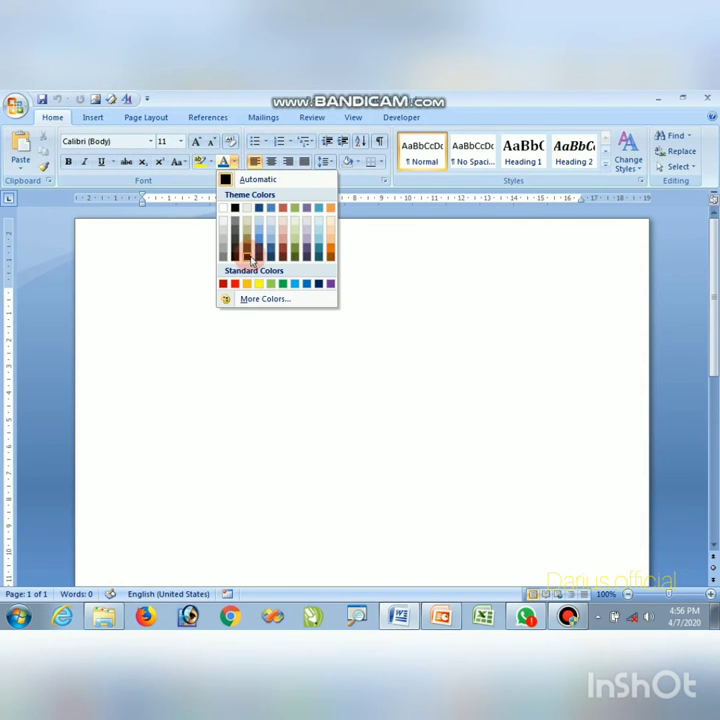
pyautogui.click(303, 203)
# - Center the paragraph and open the Numbering style choices
pyautogui.click(270, 164)
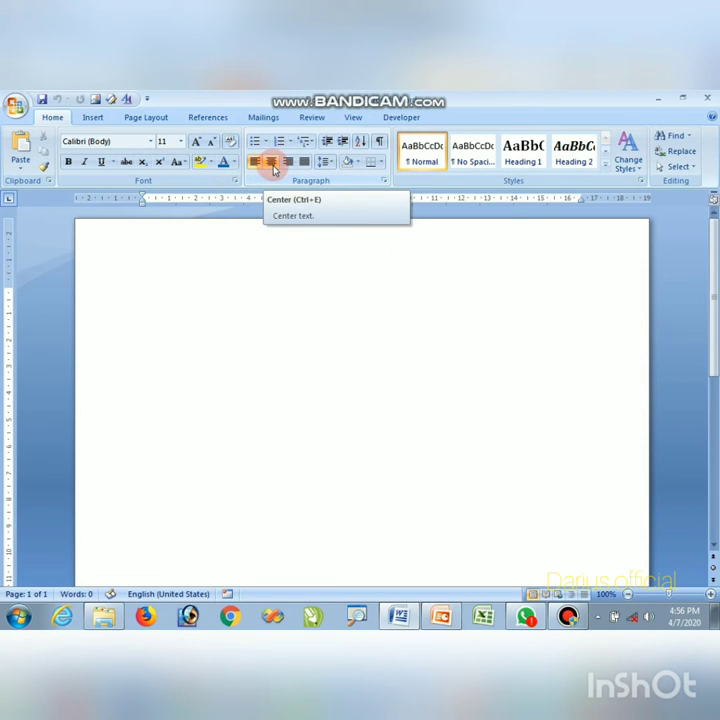
pyautogui.click(275, 170)
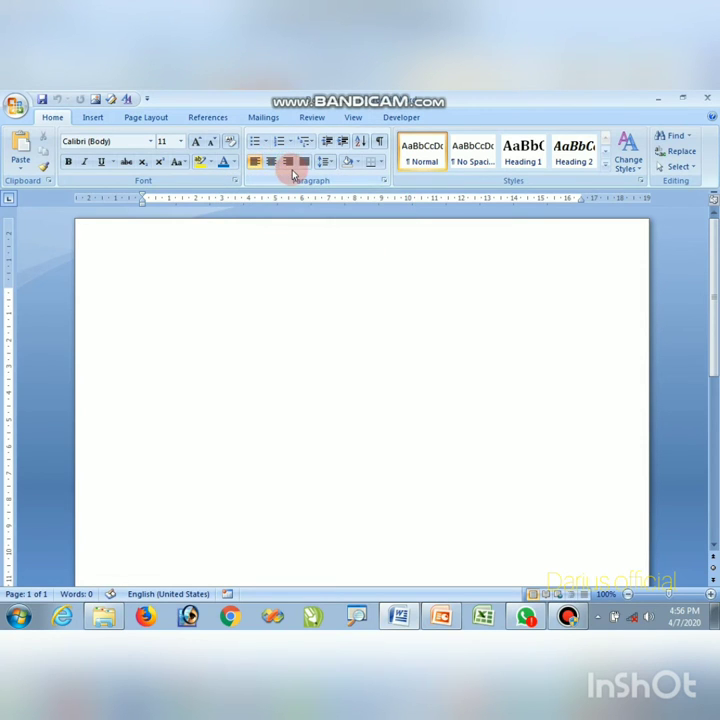
pyautogui.click(281, 145)
pyautogui.click(289, 148)
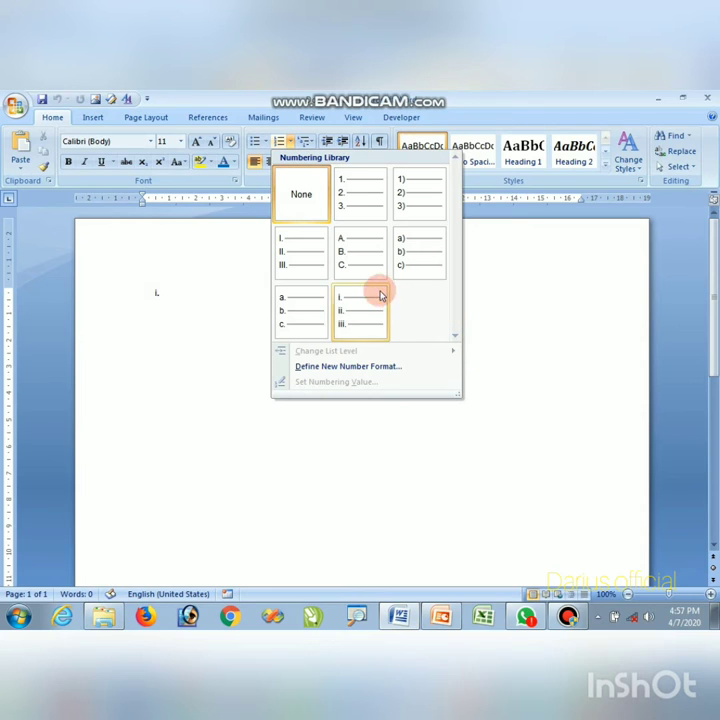
# - Dismiss the Numbering and Bullets lists without applying any list style to the page
pyautogui.click(244, 265)
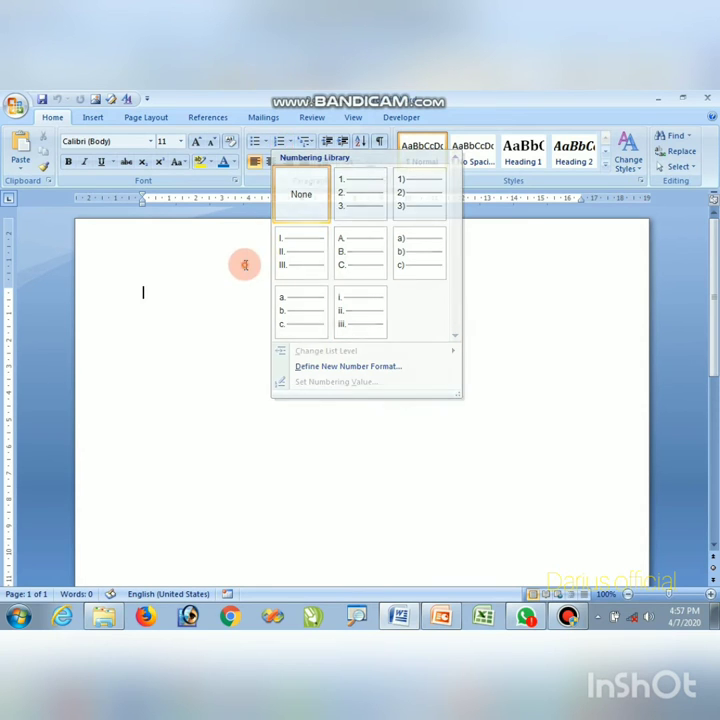
pyautogui.click(265, 141)
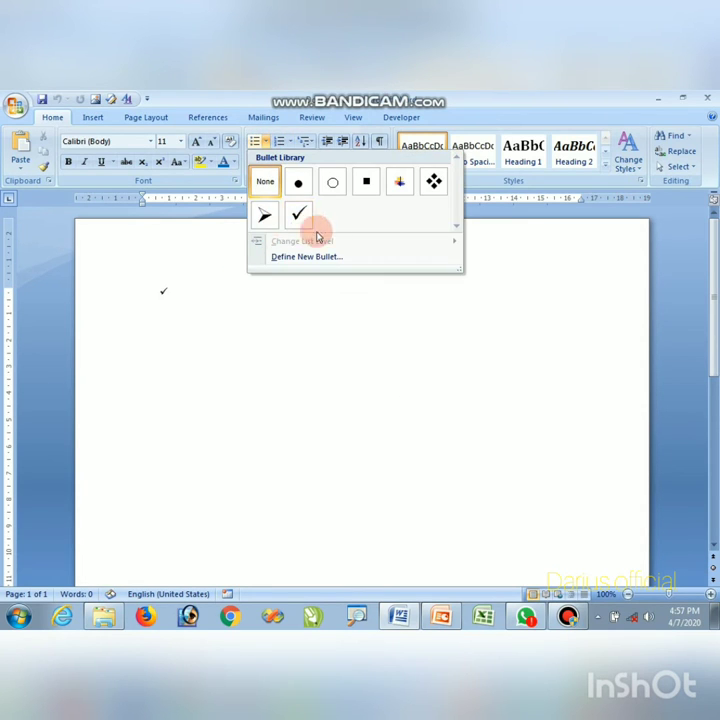
pyautogui.click(284, 371)
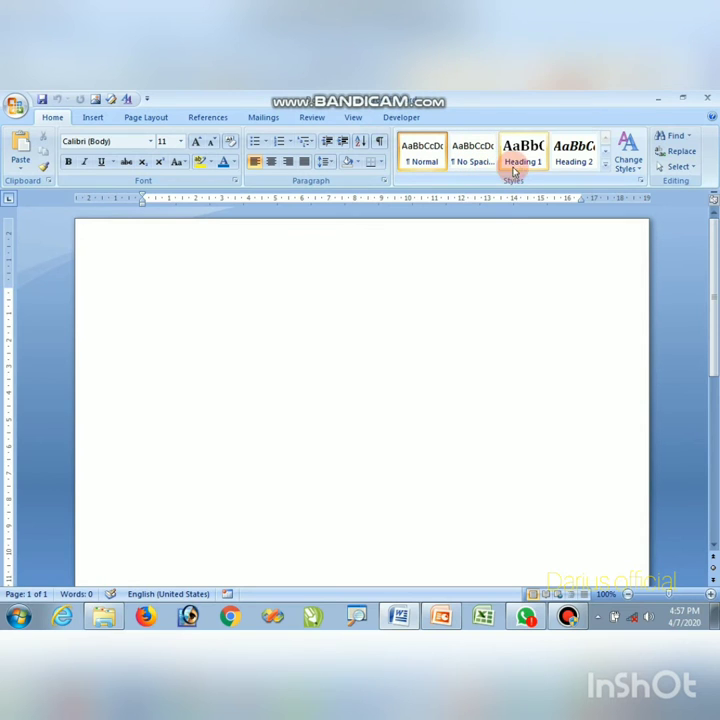
# - Browse Quick Styles, Change Styles, font size and font lists keeping Calibri (Body), then show Insert commands
pyautogui.click(604, 167)
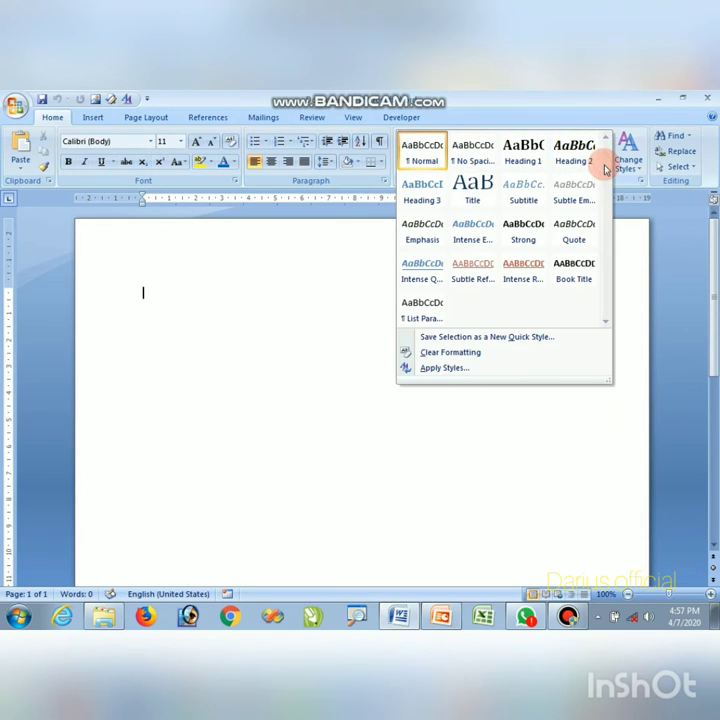
pyautogui.click(575, 399)
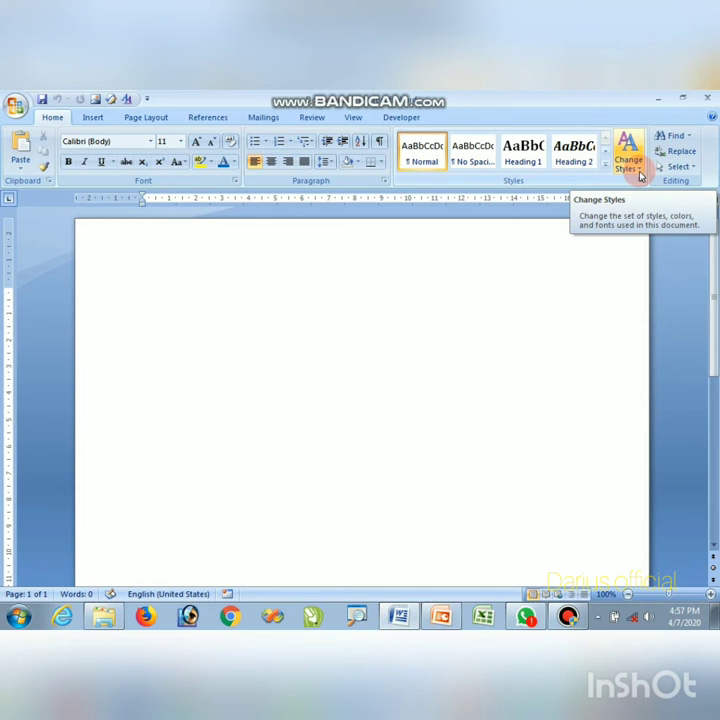
pyautogui.click(641, 176)
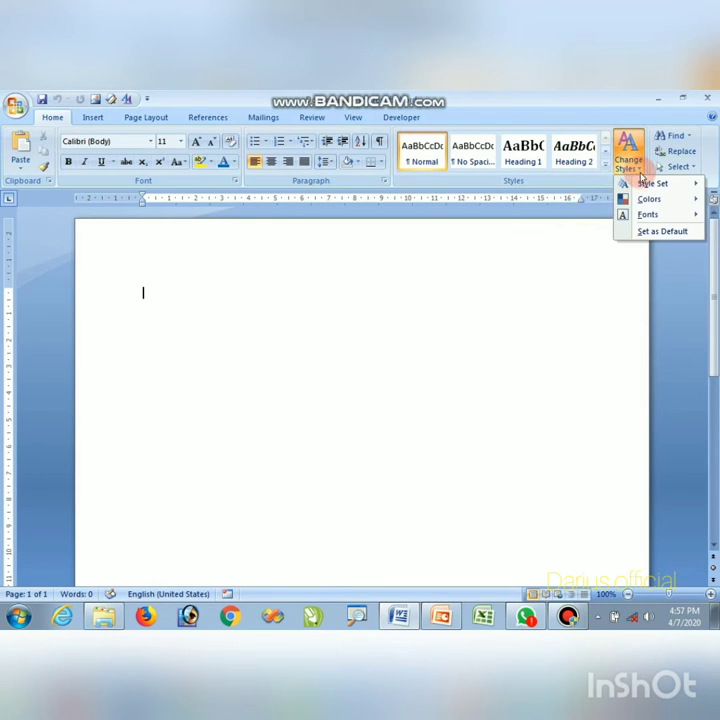
pyautogui.moveTo(648, 214)
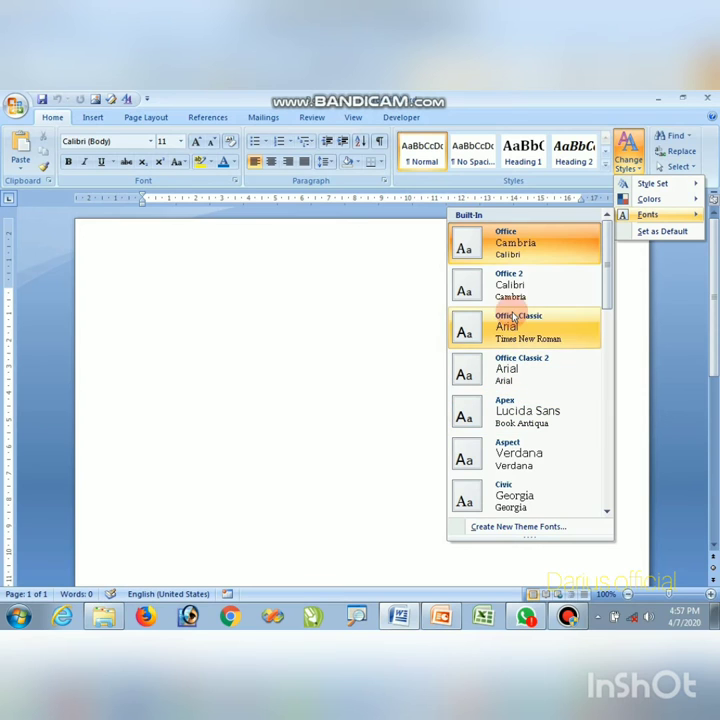
pyautogui.click(180, 147)
pyautogui.click(152, 145)
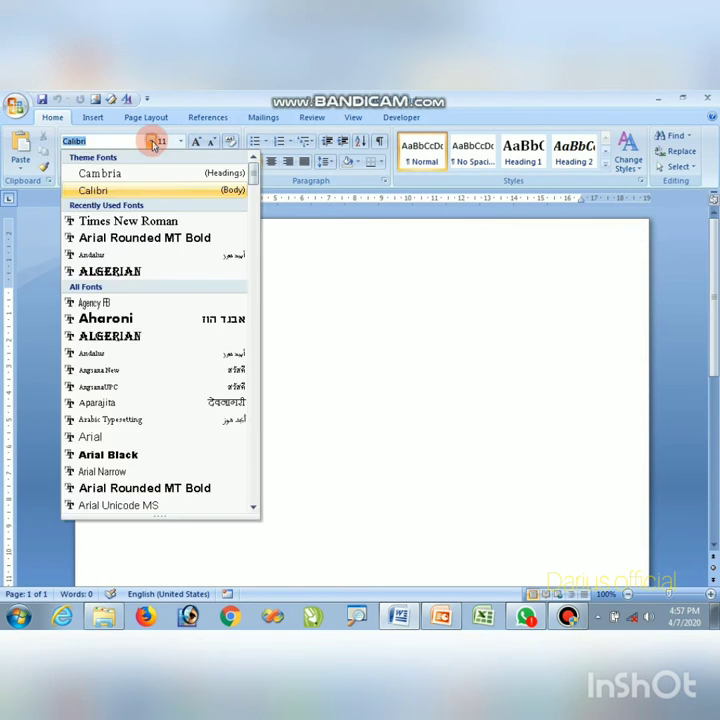
pyautogui.click(514, 381)
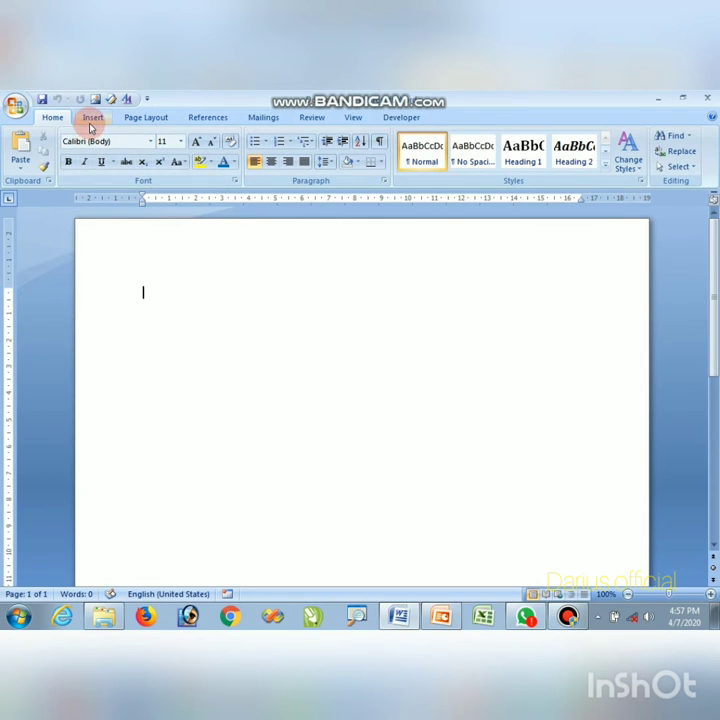
pyautogui.click(91, 119)
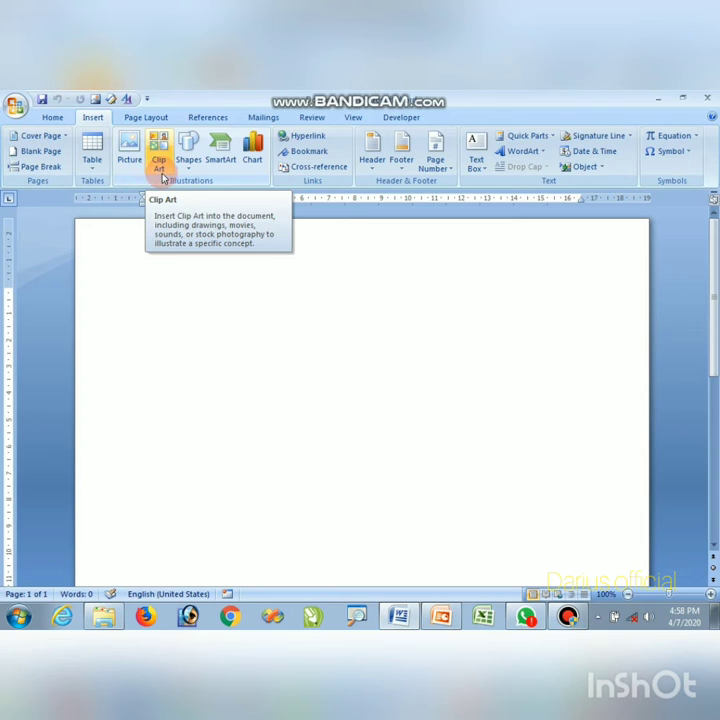
# - Preview Shapes without adding one, then insert a Basic Block List SmartArt with five text boxes
pyautogui.click(192, 172)
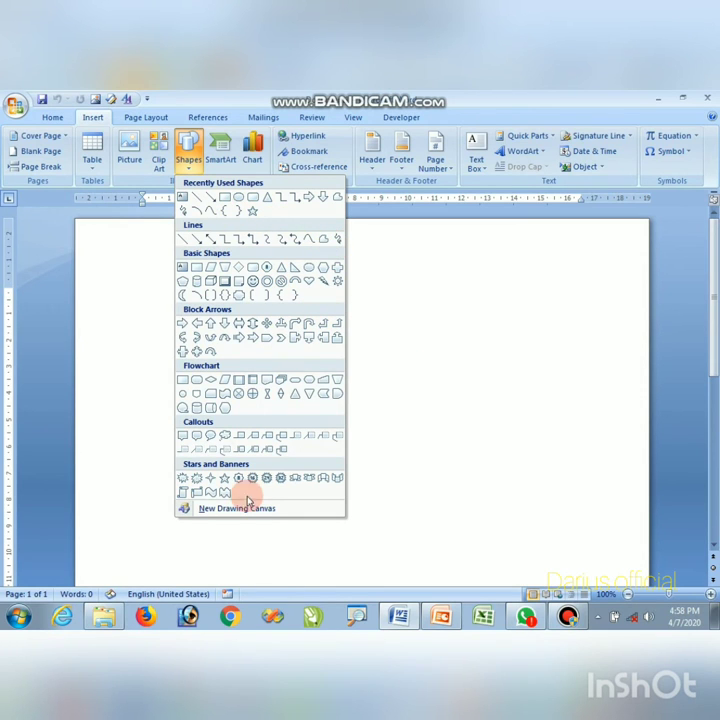
pyautogui.click(411, 410)
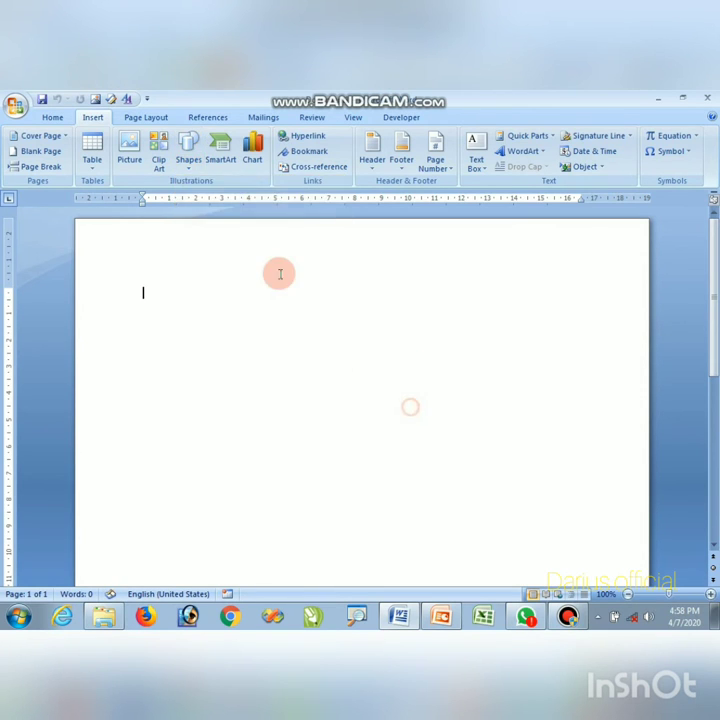
pyautogui.click(219, 166)
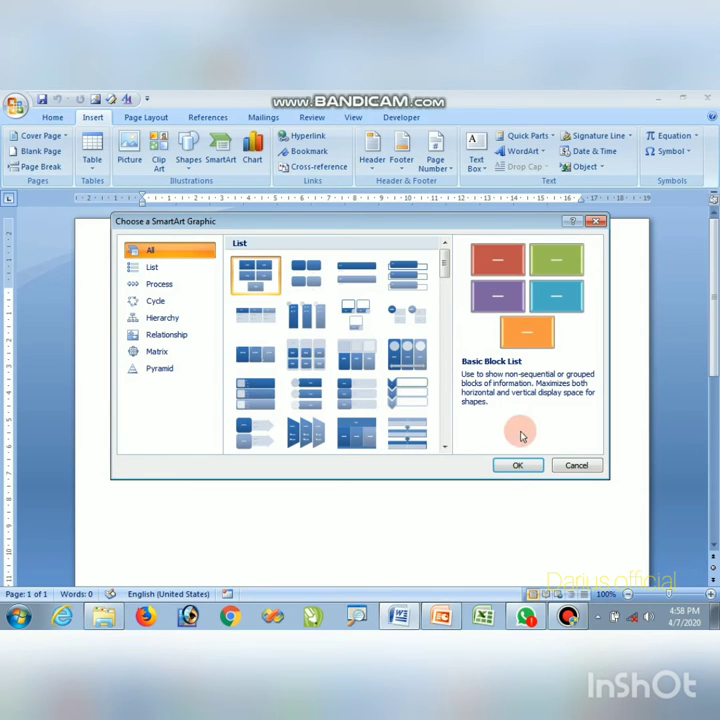
pyautogui.click(518, 465)
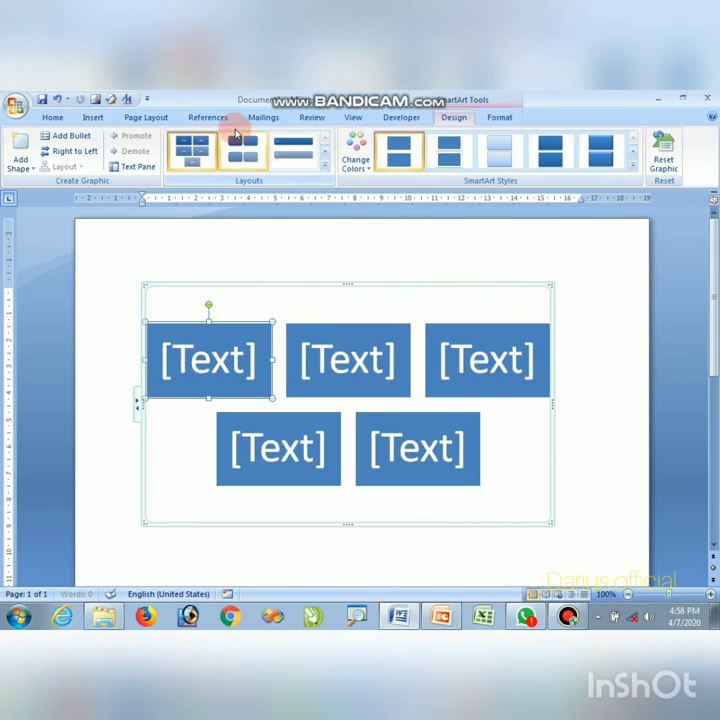
# - Preview Header and Footer designs without adding one, then delete the Basic Block List SmartArt
pyautogui.click(93, 118)
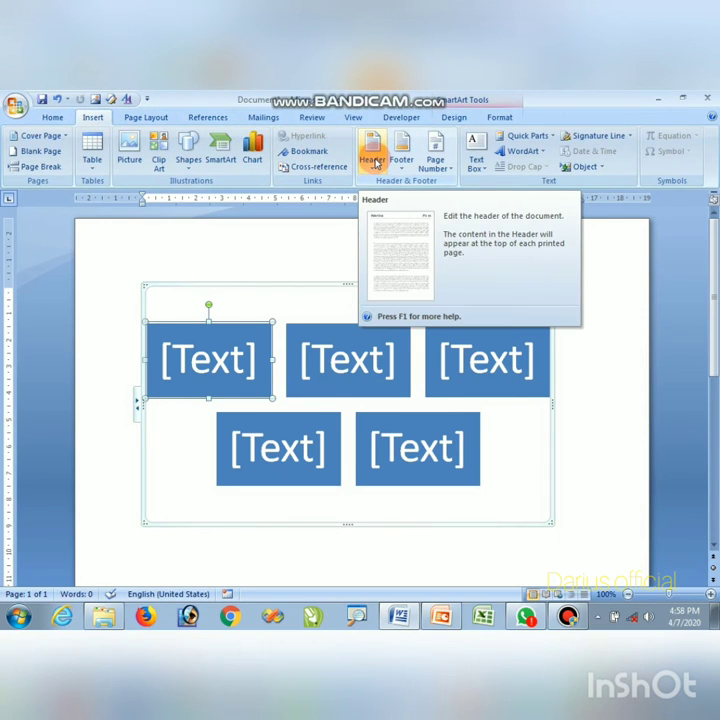
pyautogui.click(373, 162)
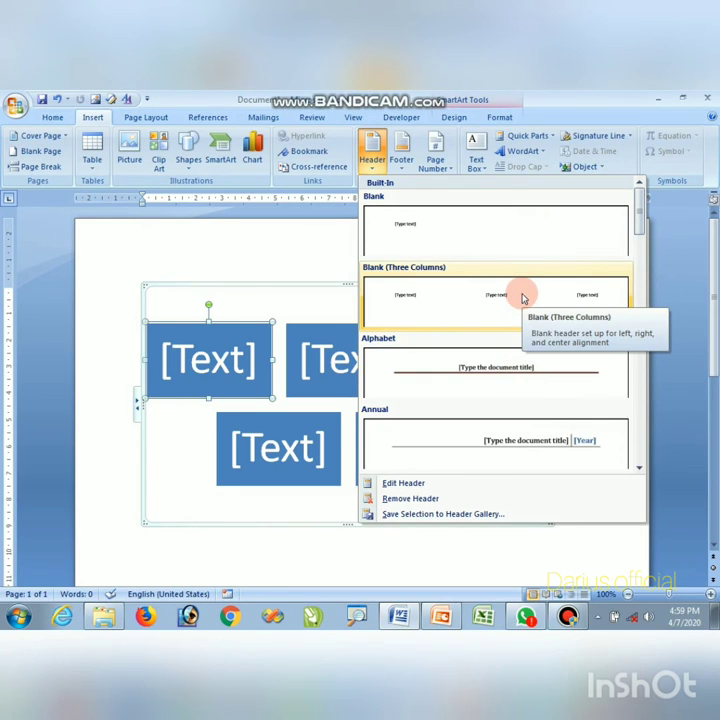
pyautogui.click(402, 157)
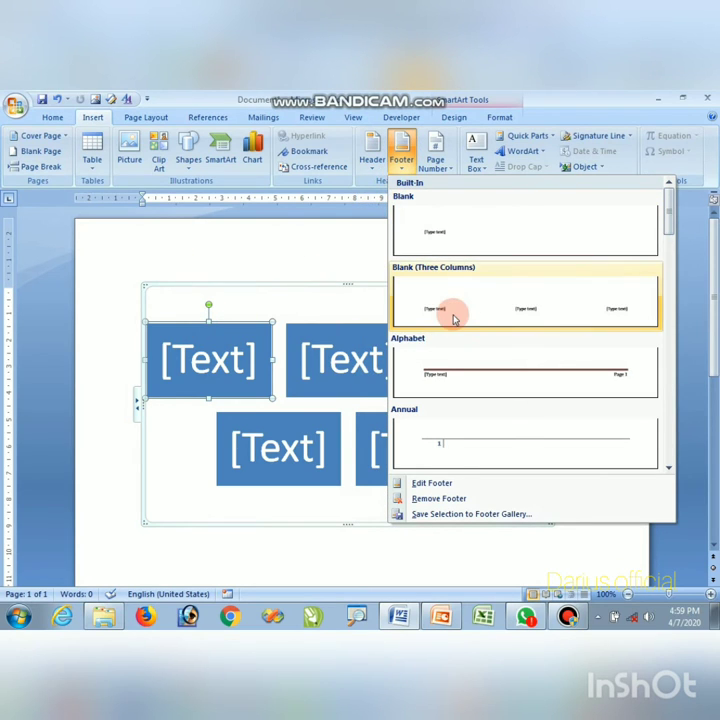
pyautogui.click(365, 303)
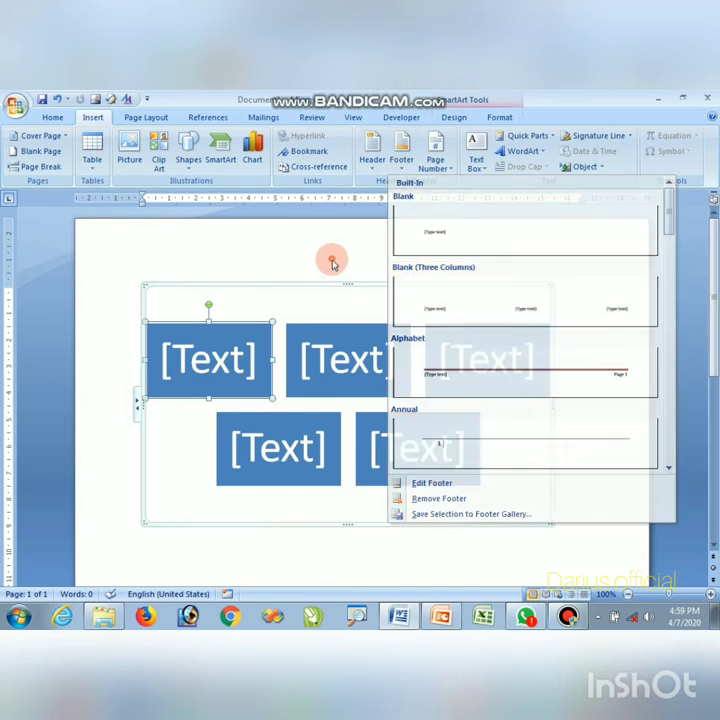
pyautogui.click(346, 285)
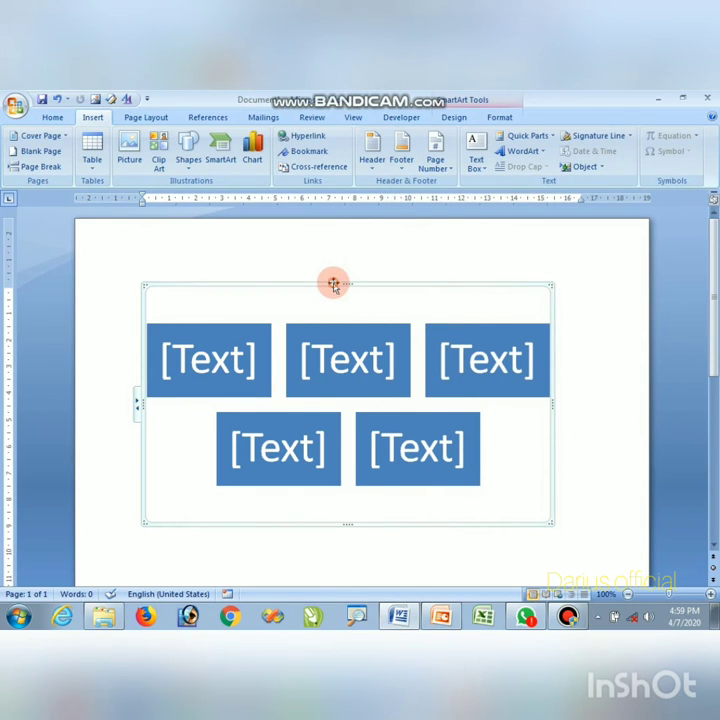
pyautogui.press('Delete')
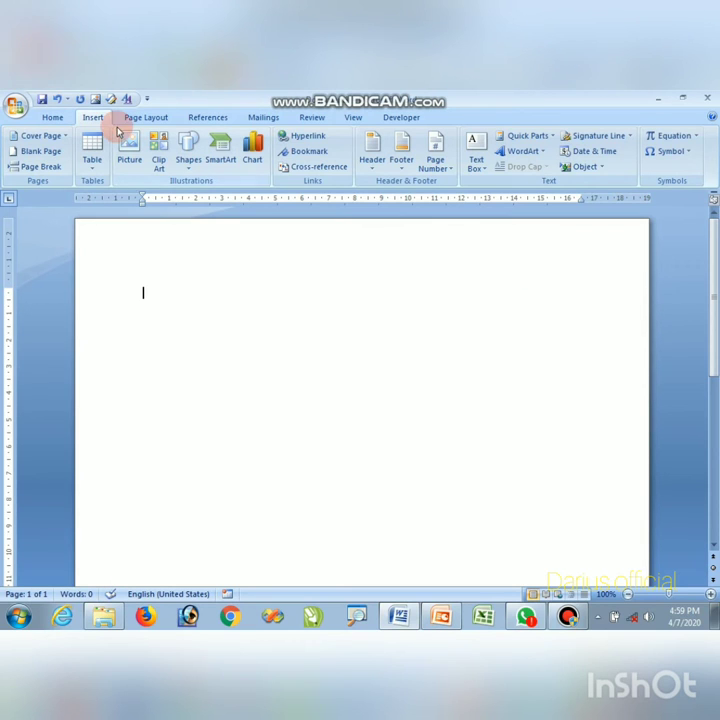
pyautogui.click(449, 173)
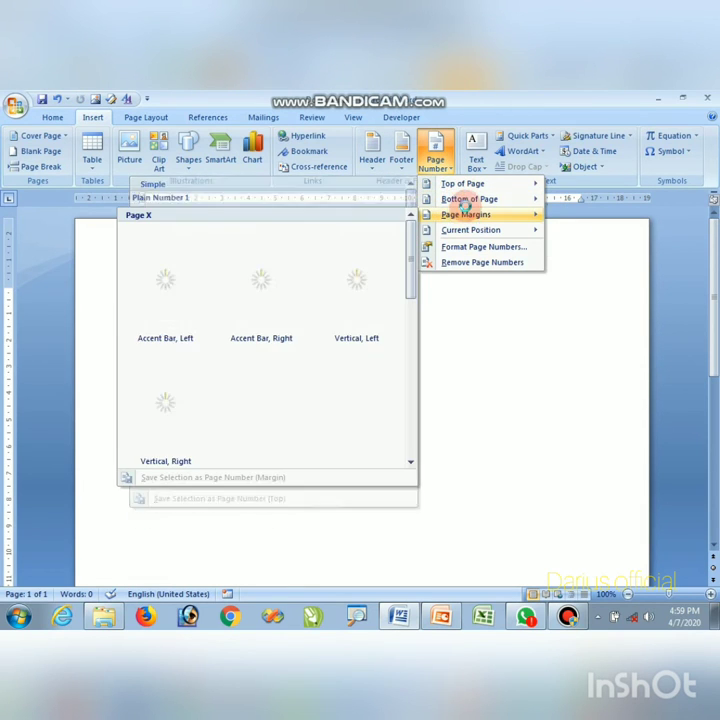
pyautogui.moveTo(466, 215)
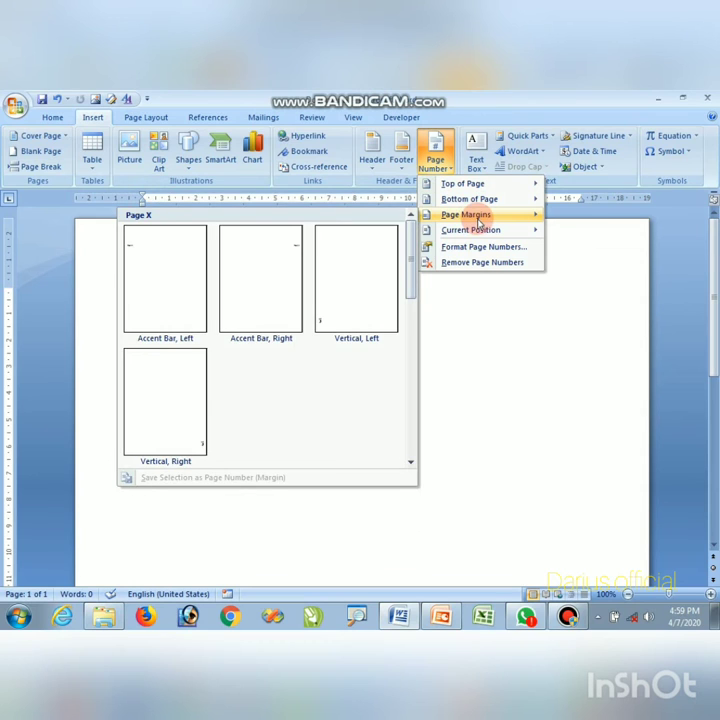
pyautogui.click(479, 304)
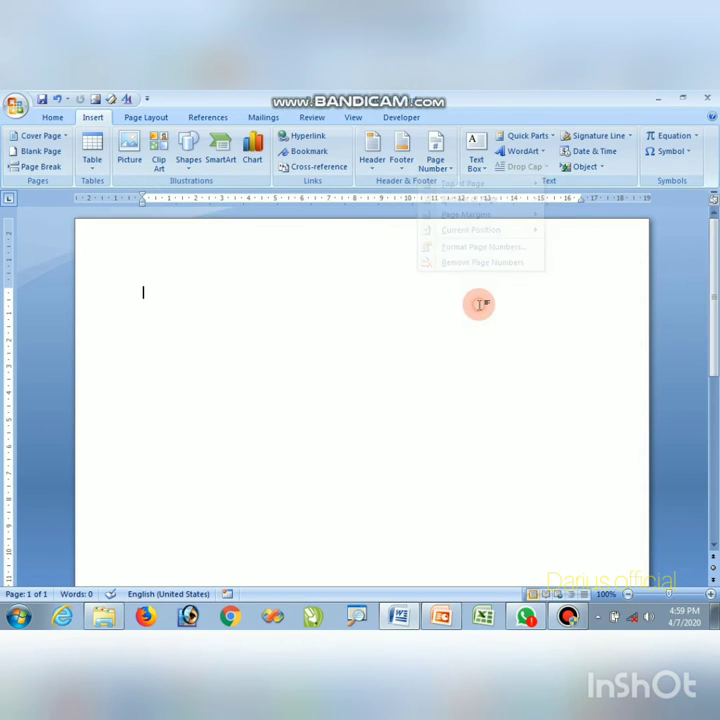
pyautogui.click(487, 166)
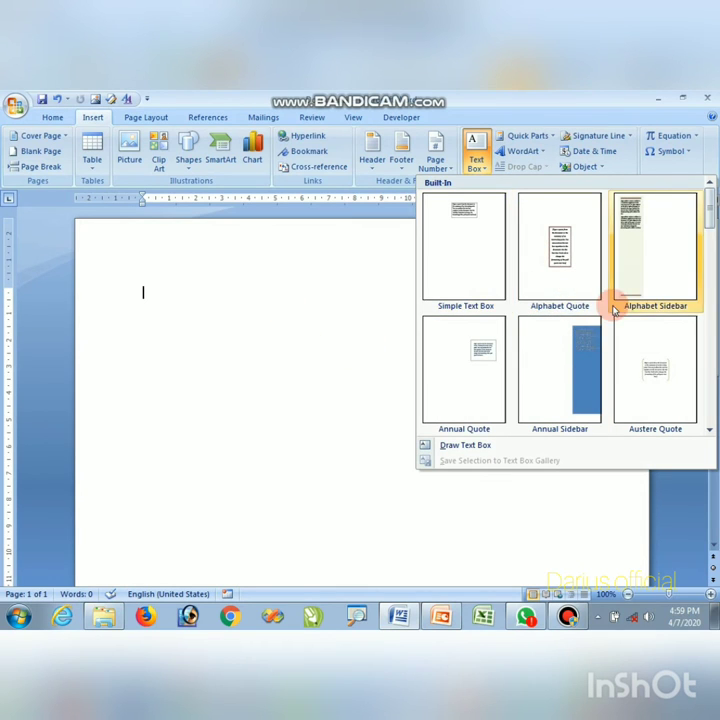
pyautogui.click(391, 300)
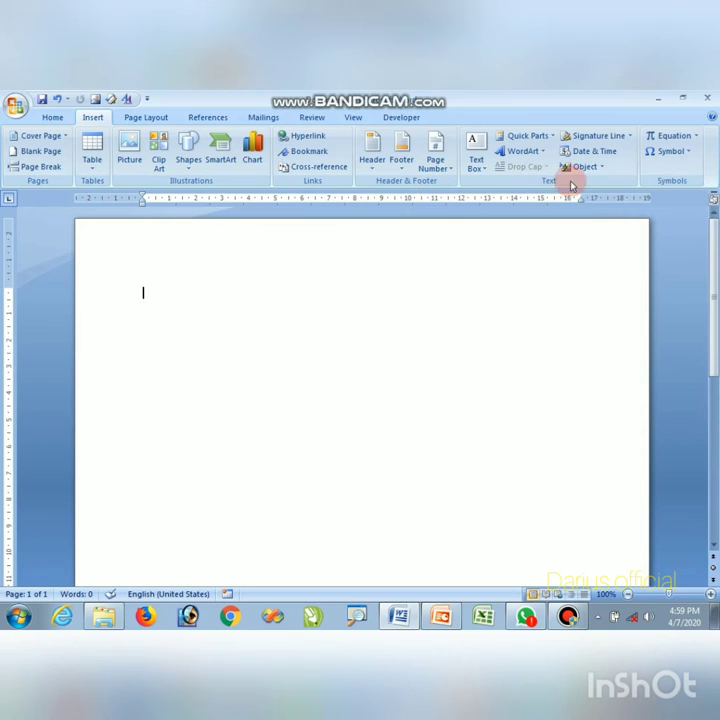
pyautogui.click(543, 156)
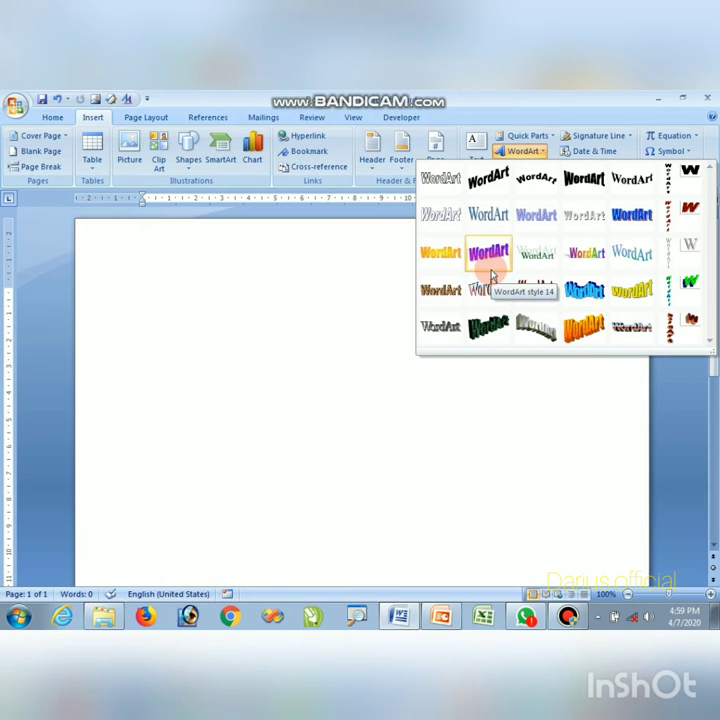
pyautogui.click(150, 368)
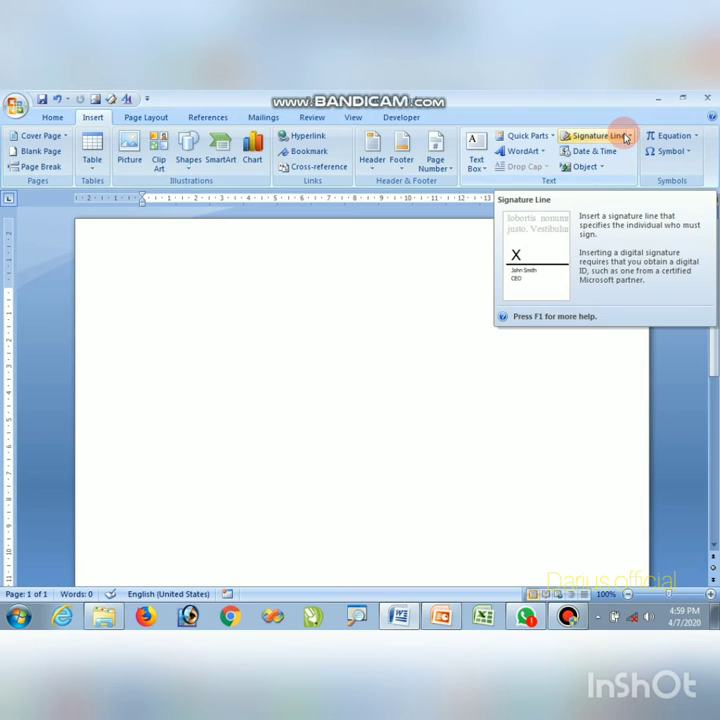
pyautogui.click(695, 137)
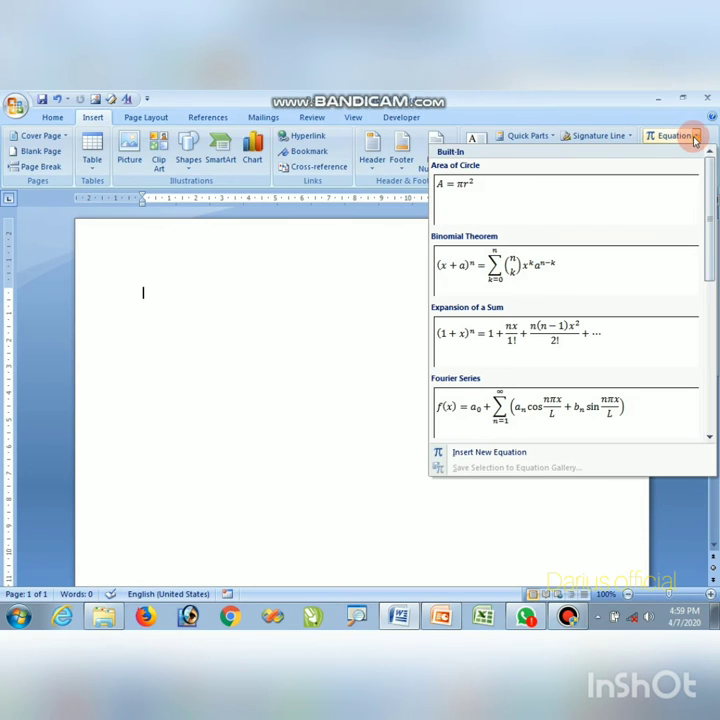
pyautogui.moveTo(710, 225); pyautogui.dragTo(711, 263)
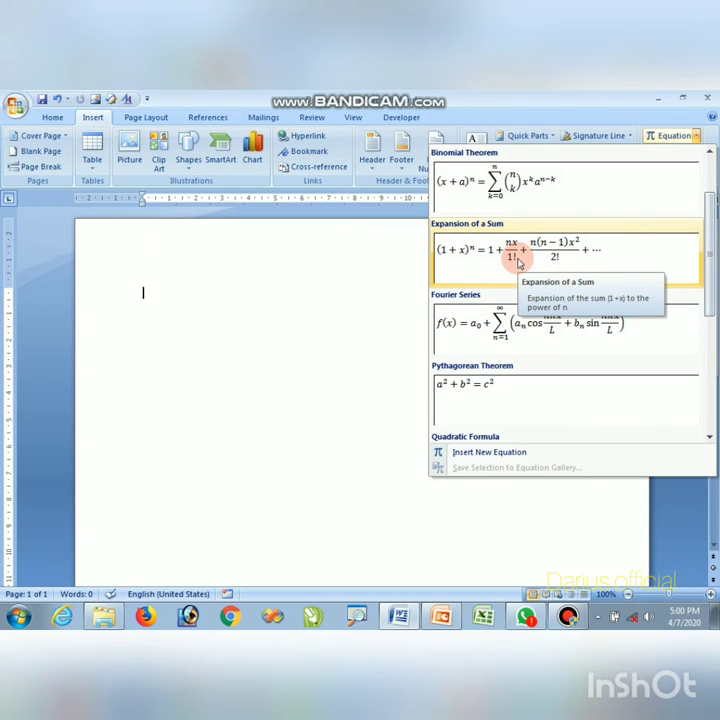
pyautogui.click(378, 240)
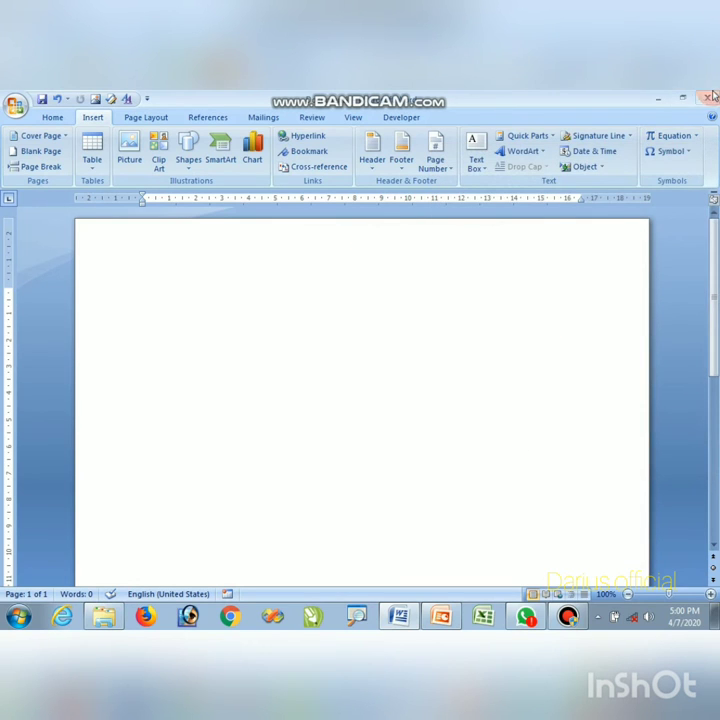
pyautogui.click(696, 135)
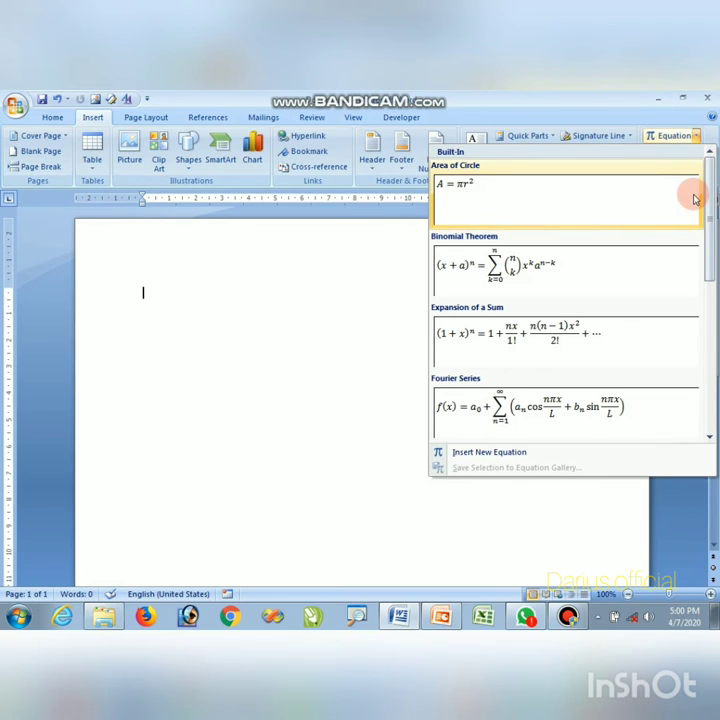
pyautogui.click(690, 152)
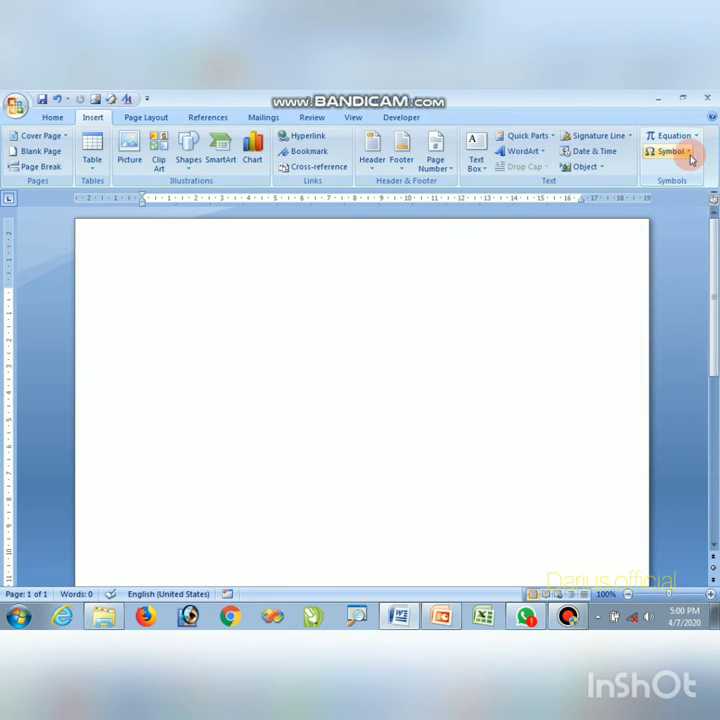
pyautogui.click(688, 153)
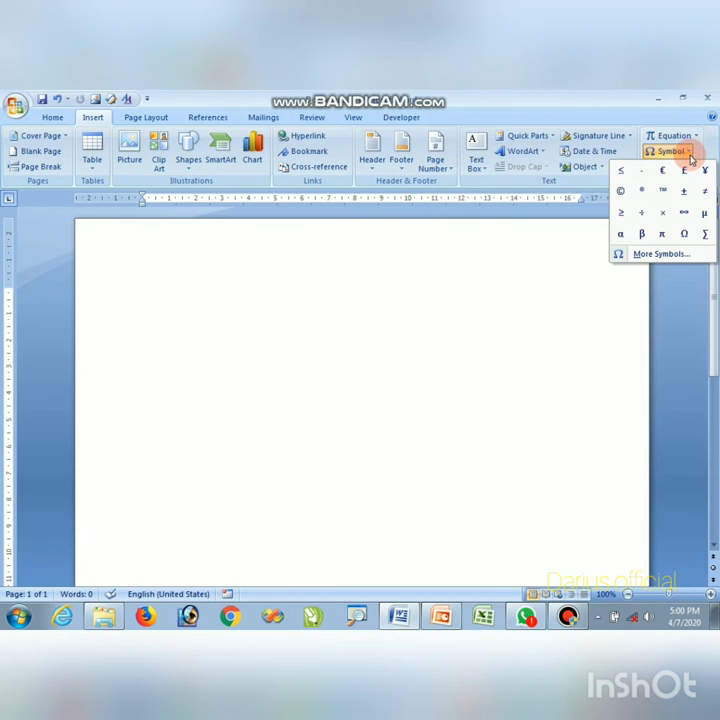
pyautogui.click(662, 254)
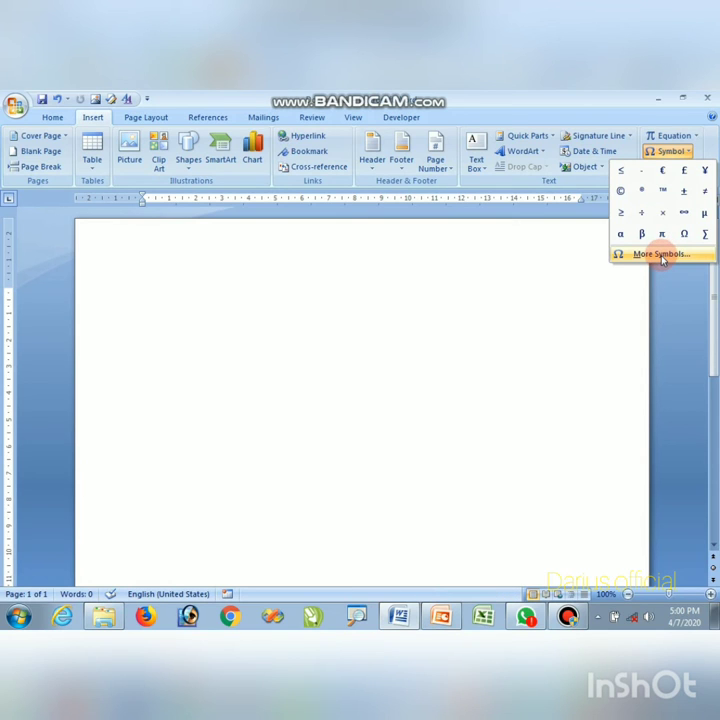
pyautogui.click(662, 256)
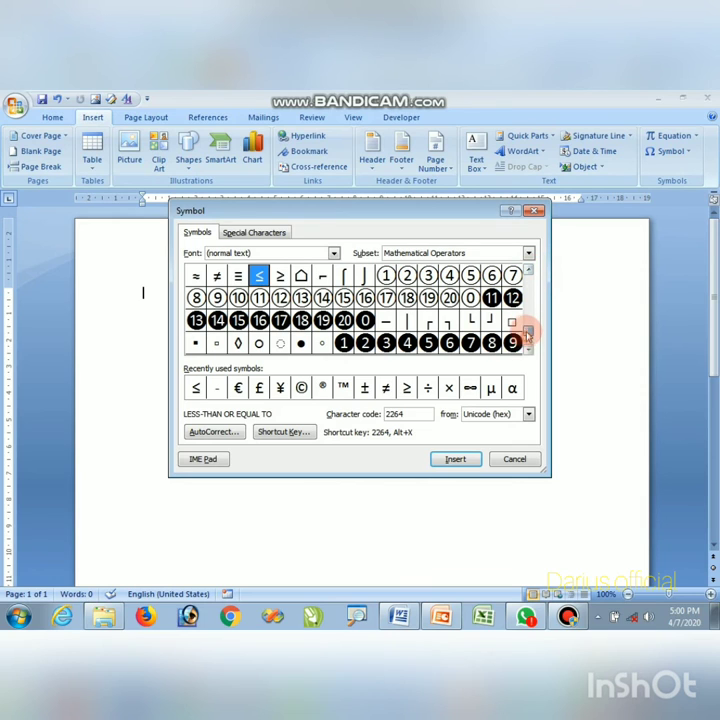
pyautogui.moveTo(527, 333); pyautogui.dragTo(528, 279)
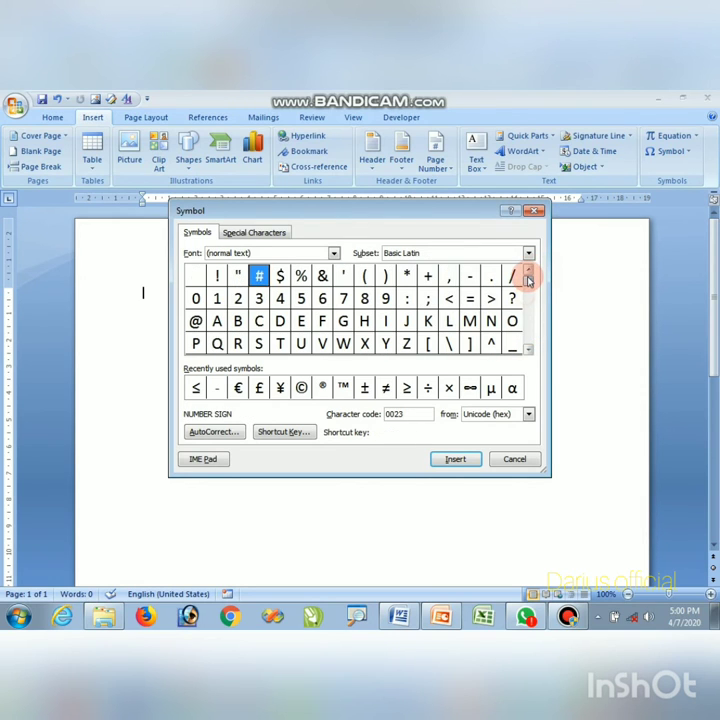
pyautogui.click(534, 211)
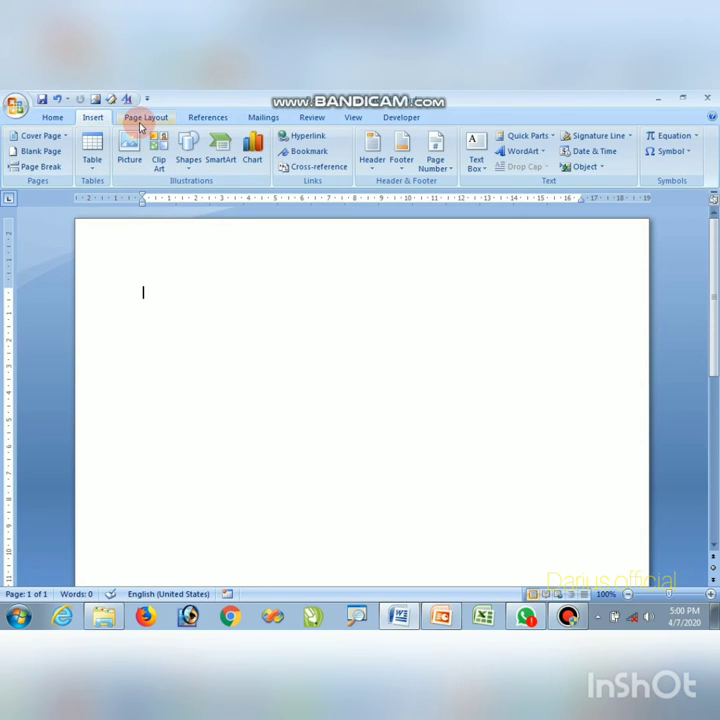
# - Turn the page to landscape orientation and then back to portrait
pyautogui.click(140, 125)
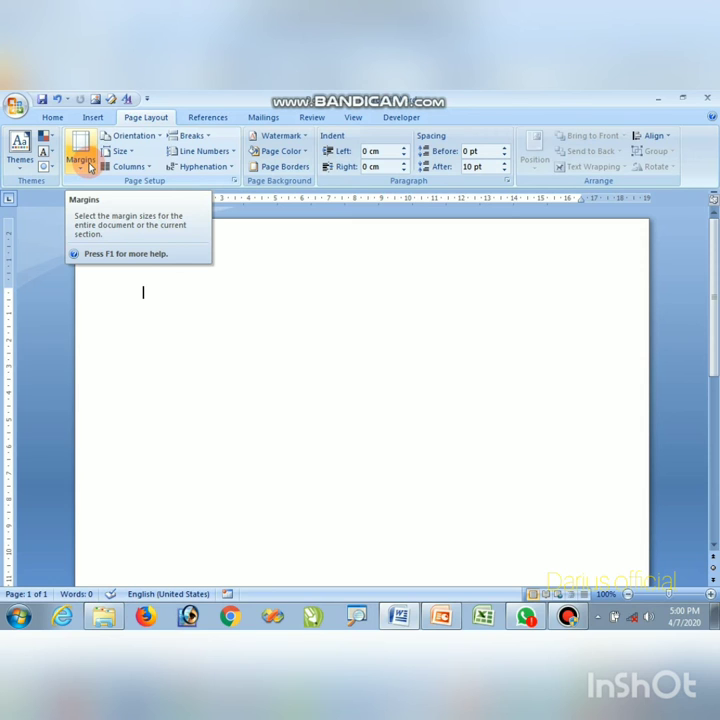
pyautogui.click(133, 168)
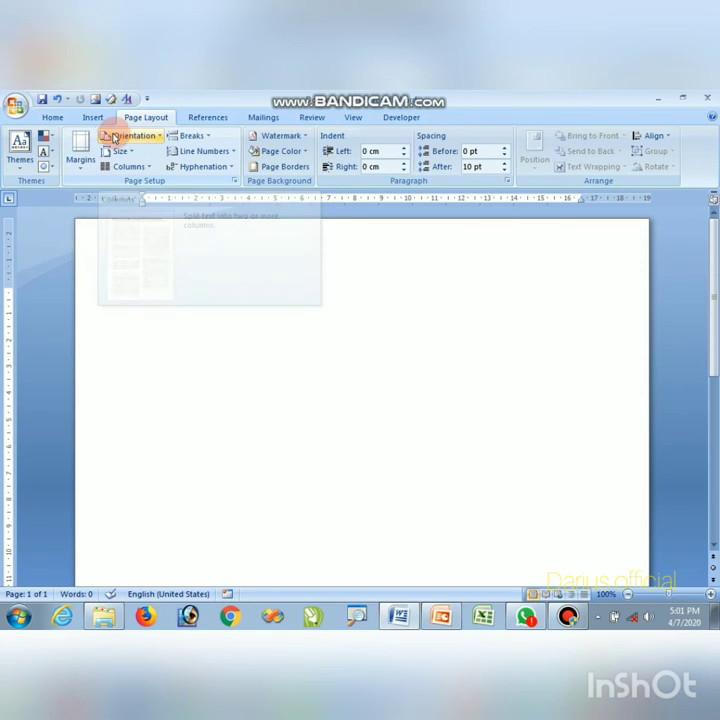
pyautogui.click(131, 136)
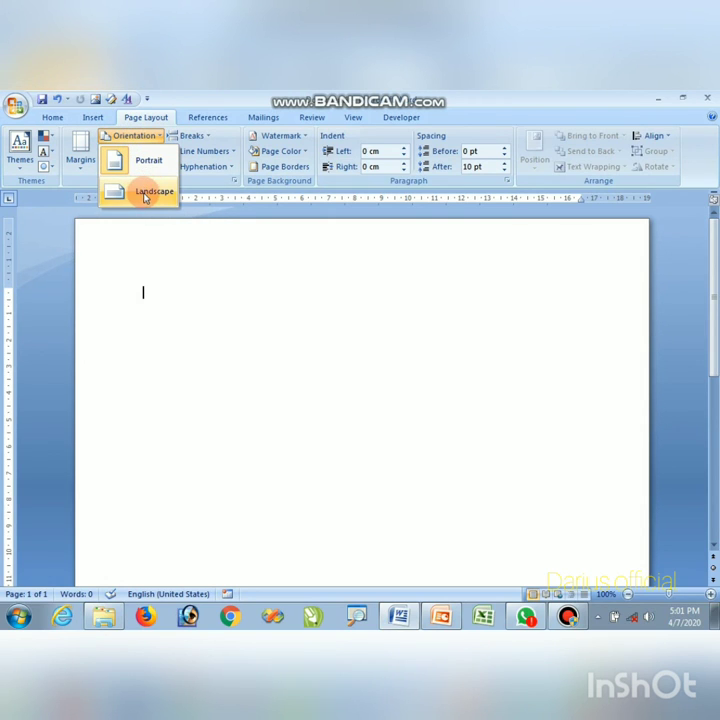
pyautogui.click(144, 195)
pyautogui.click(137, 137)
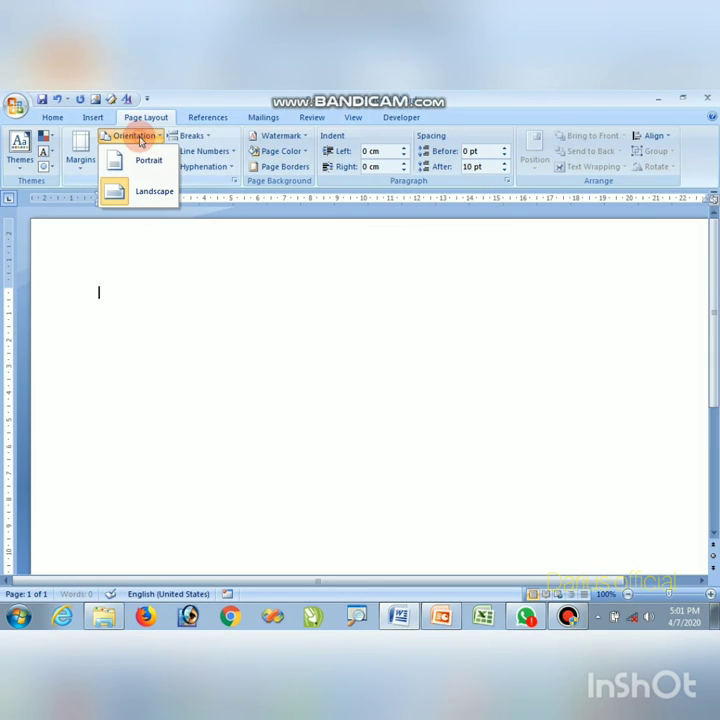
pyautogui.click(146, 160)
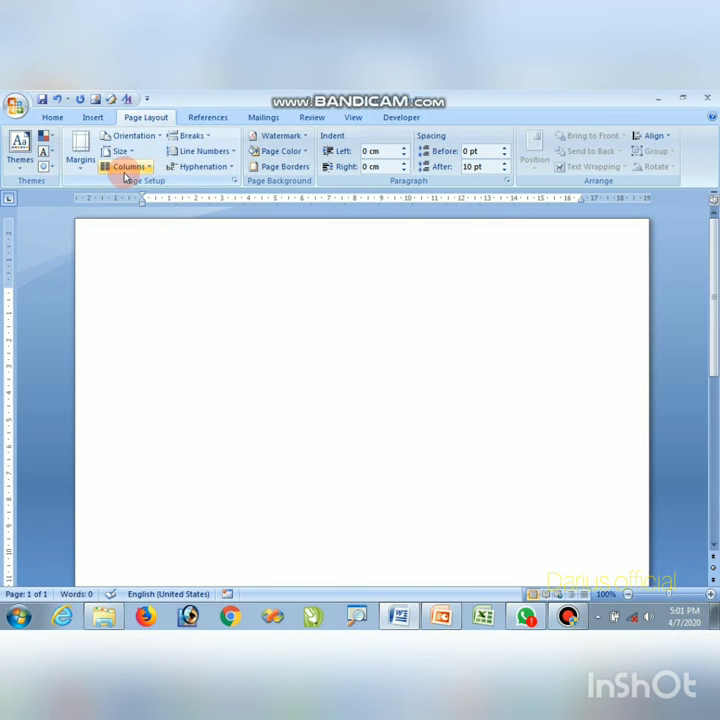
# - Browse the paper Size list unchanged and bring up the preset Watermark gallery
pyautogui.click(120, 151)
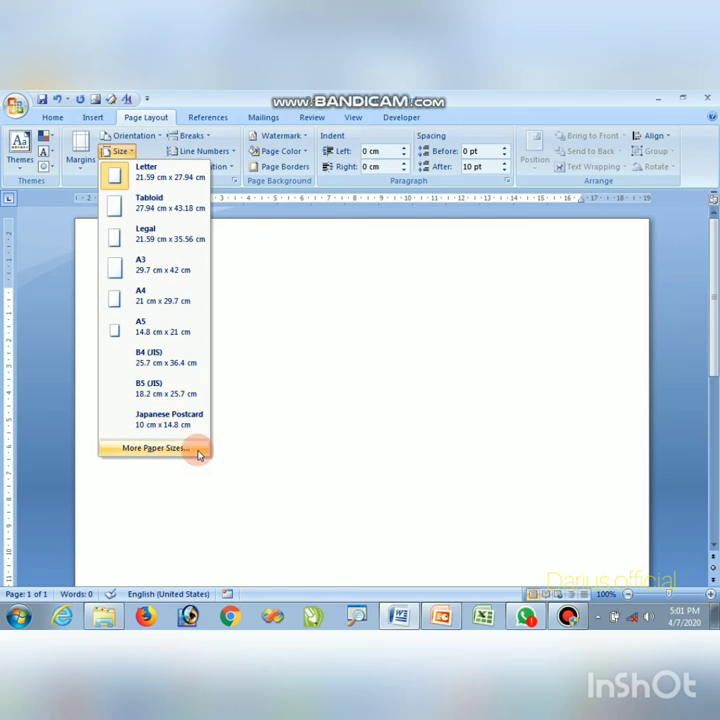
pyautogui.click(241, 437)
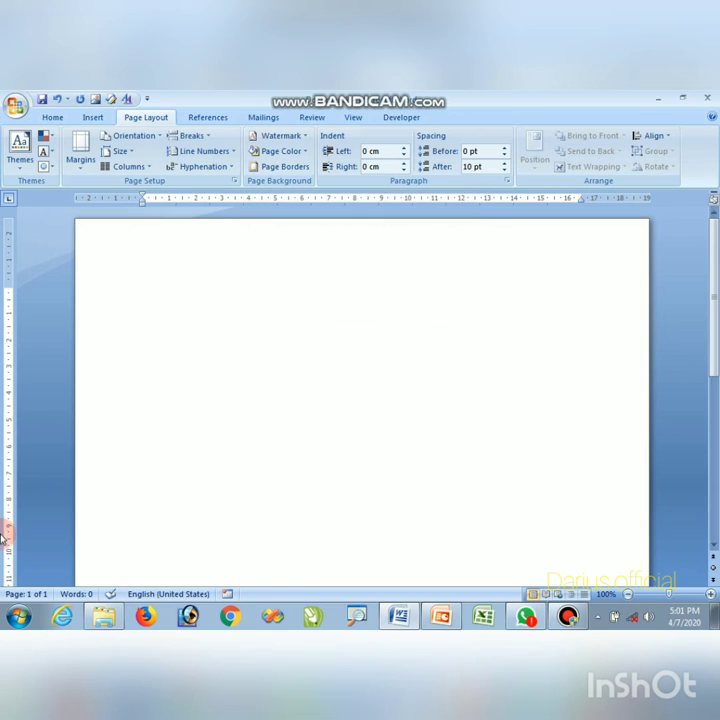
pyautogui.click(290, 136)
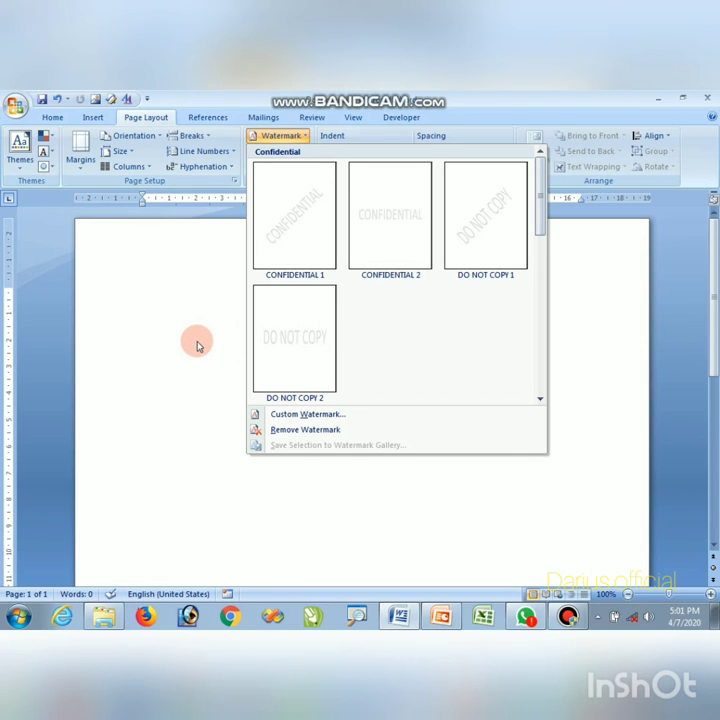
# - Apply the horizontal grey CONFIDENTIAL 2 watermark to the blank page
pyautogui.click(386, 245)
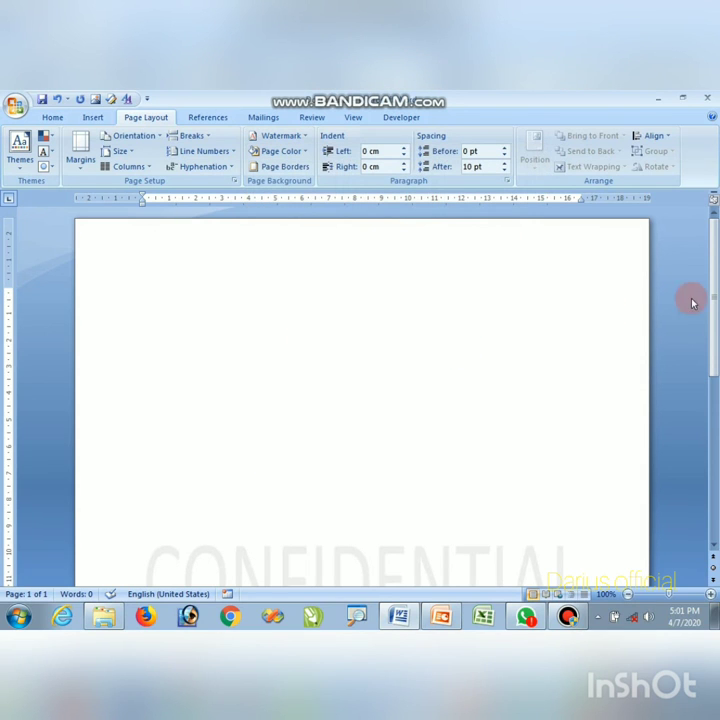
pyautogui.moveTo(708, 305); pyautogui.dragTo(708, 420)
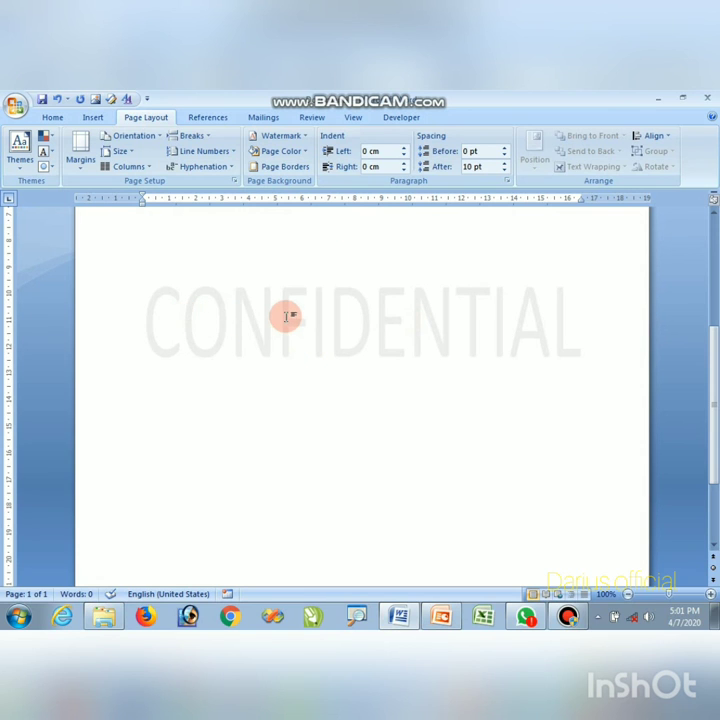
pyautogui.scroll(5, 285, 316)
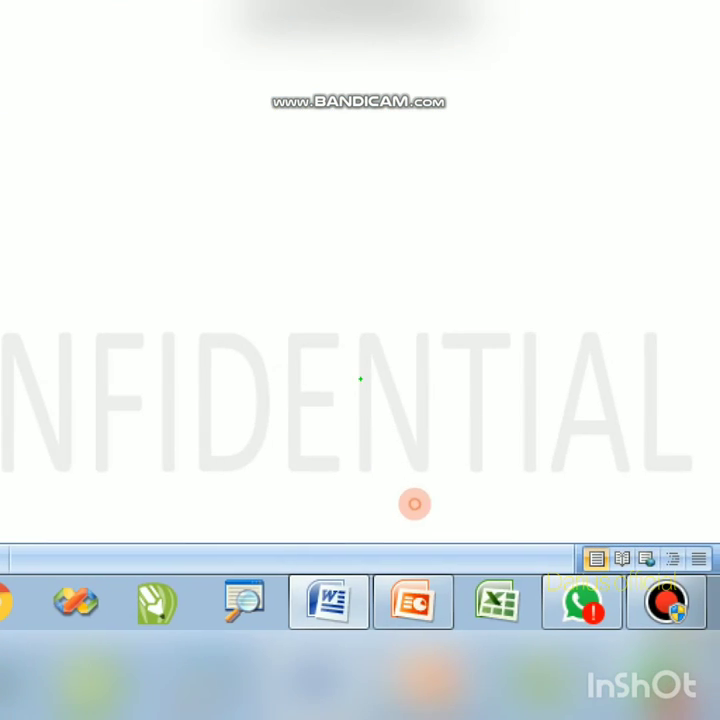
pyautogui.moveTo(36, 325); pyautogui.dragTo(83, 362)
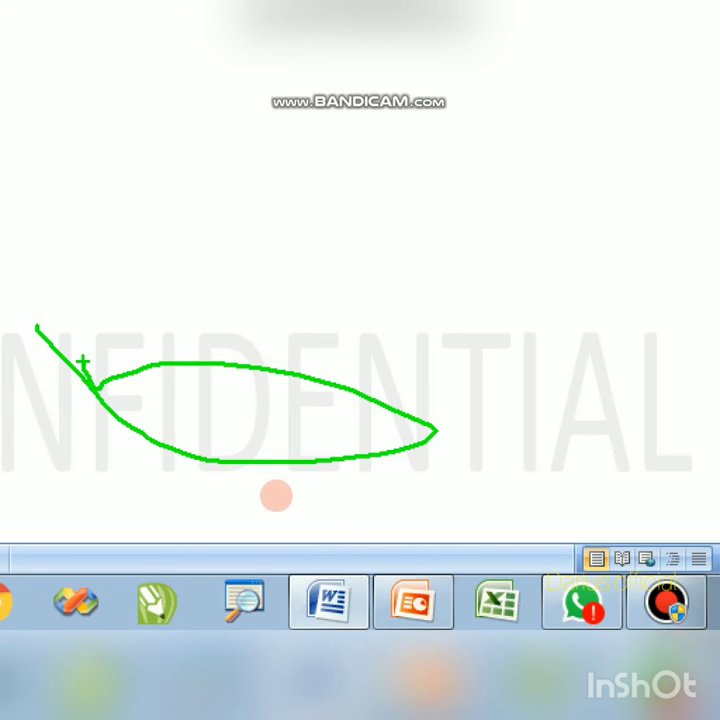
pyautogui.click(398, 243)
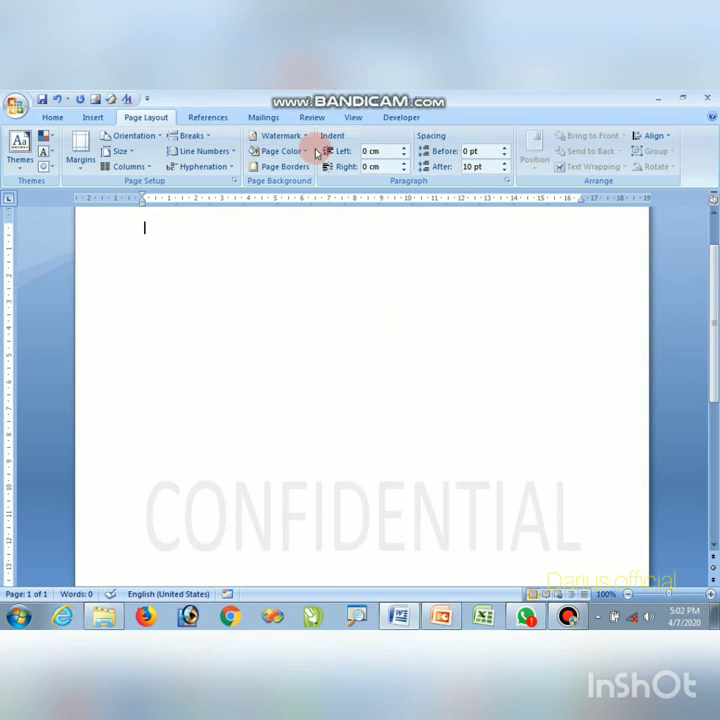
# - Change the custom watermark text from CONFIDENTIAL to 'Darius' in orange, then type 'sljf;' on the page
pyautogui.click(277, 135)
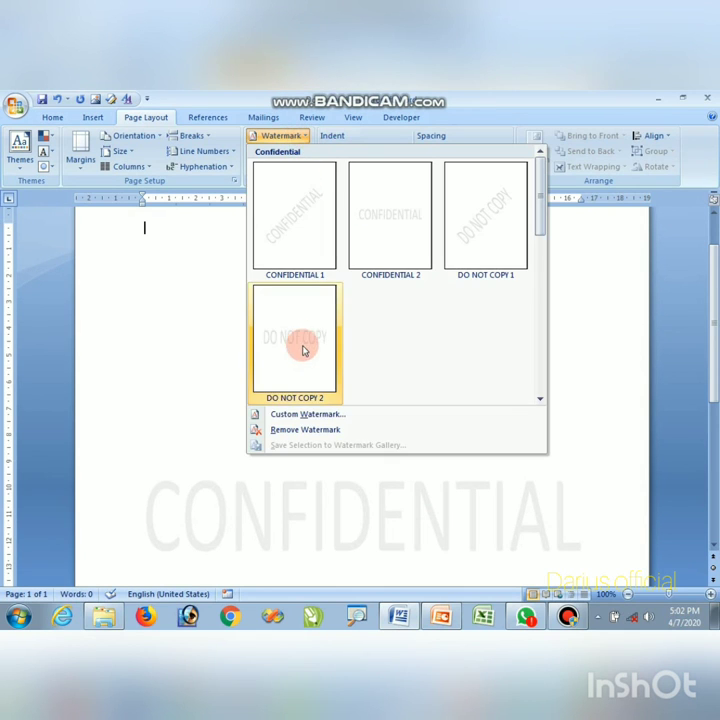
pyautogui.click(306, 414)
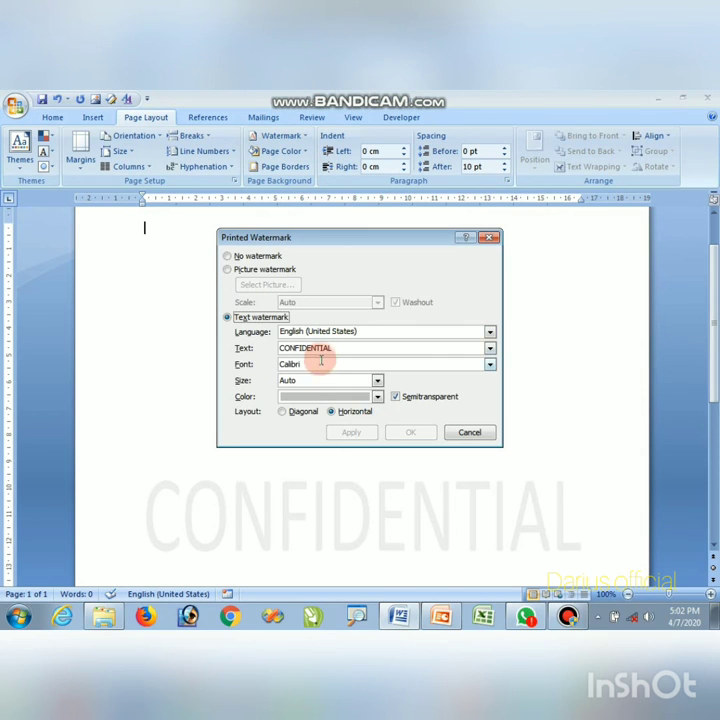
pyautogui.moveTo(331, 347); pyautogui.dragTo(276, 347)
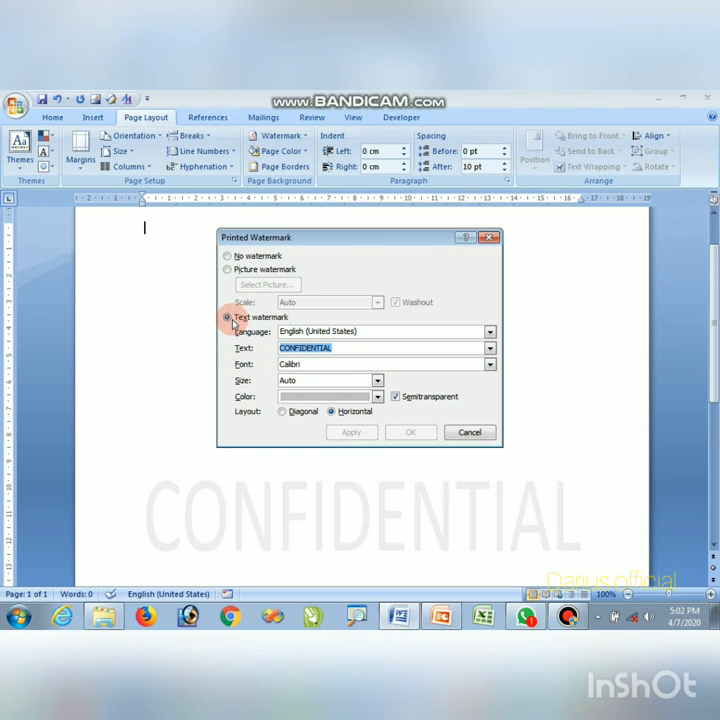
pyautogui.press('BackSpace')
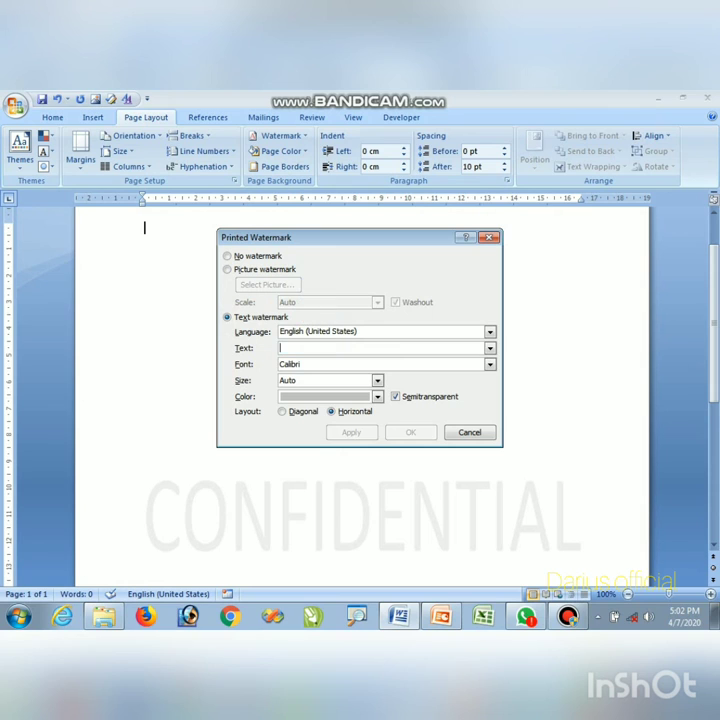
pyautogui.write('Darius')
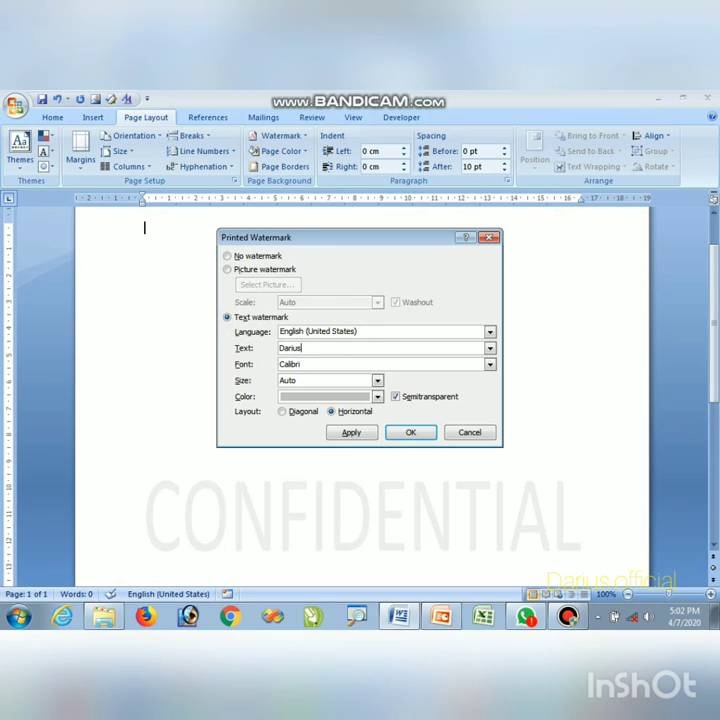
pyautogui.click(377, 396)
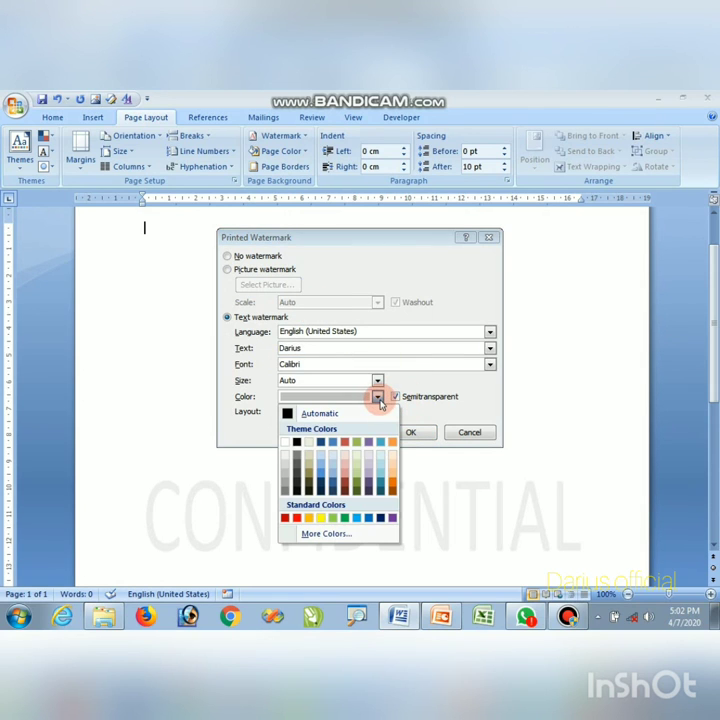
pyautogui.click(393, 447)
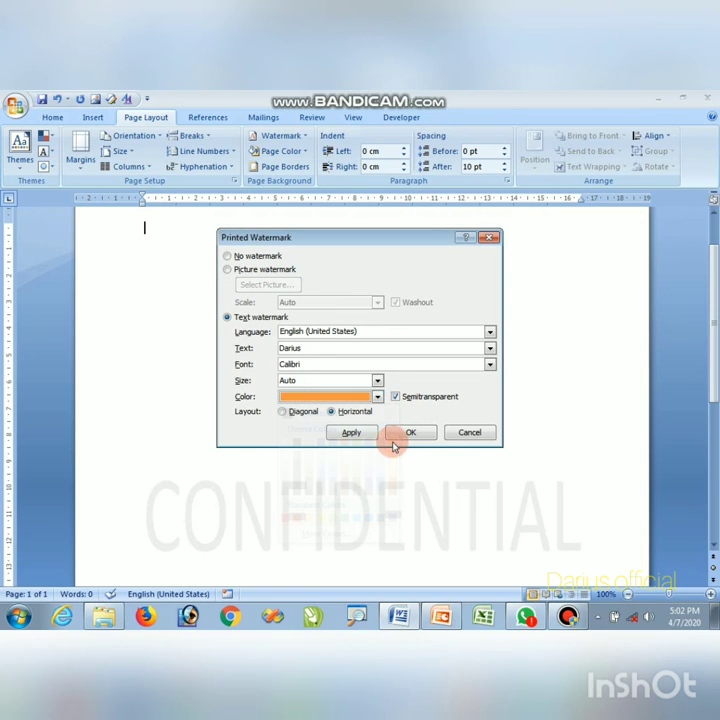
pyautogui.click(411, 434)
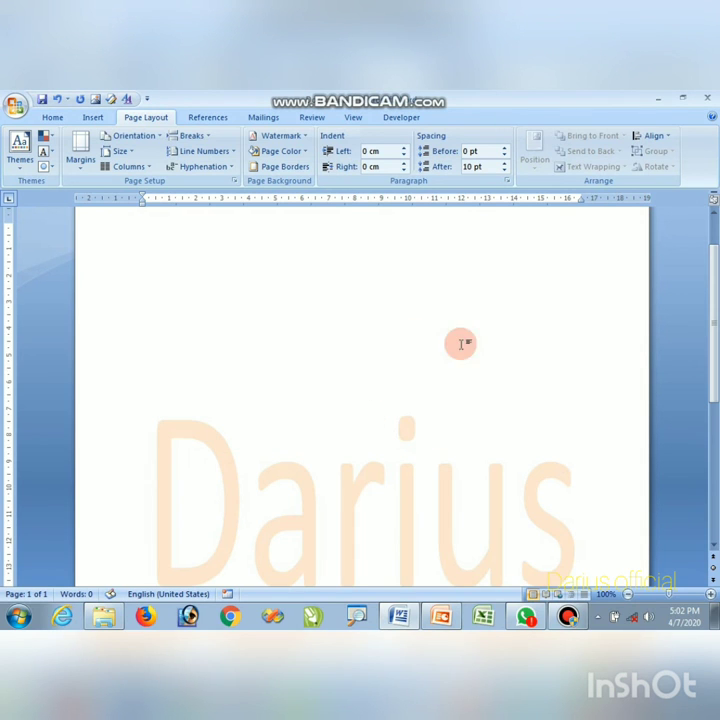
pyautogui.moveTo(715, 305)
pyautogui.mouseDown()
pyautogui.moveTo(715, 475)
pyautogui.moveTo(707, 402)
pyautogui.mouseUp()
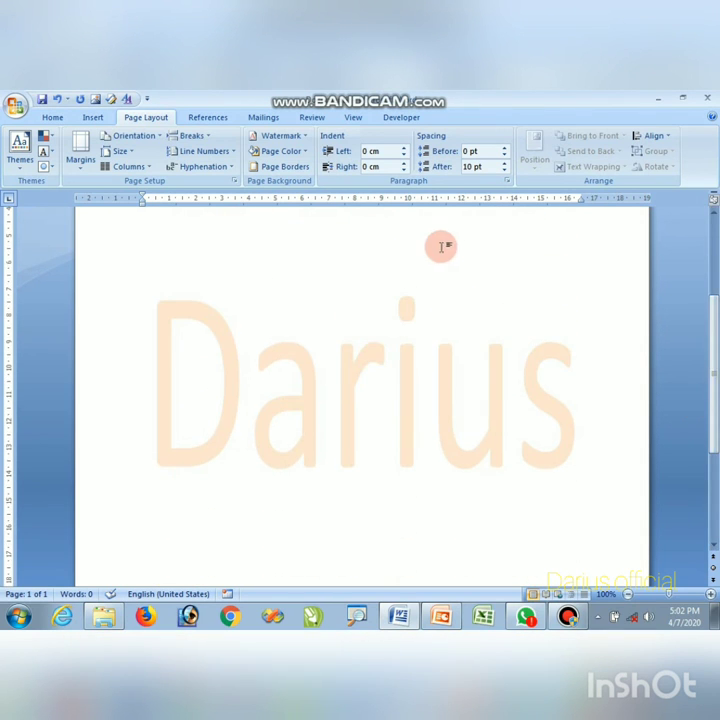
pyautogui.write('sljf;')
pyautogui.click(273, 500)
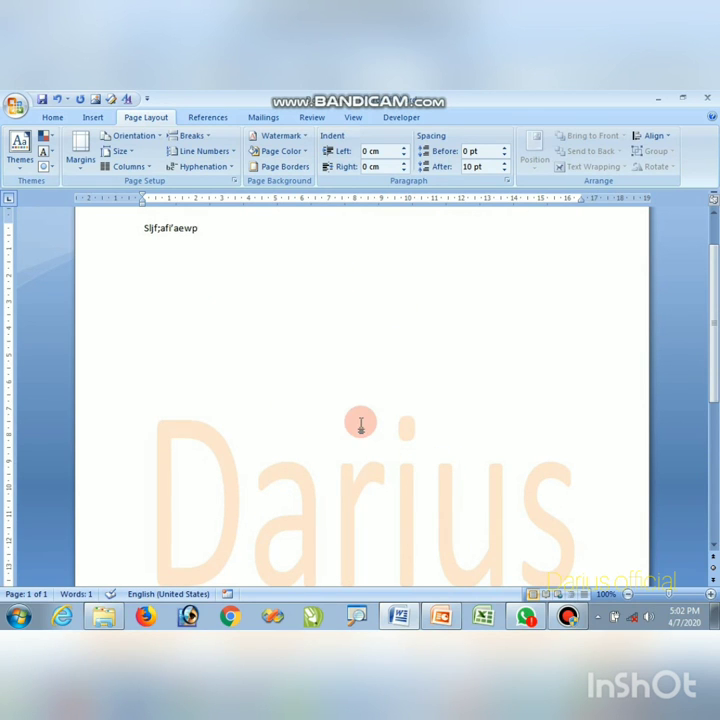
pyautogui.press('BackSpace')
pyautogui.doubleClick(196, 231)
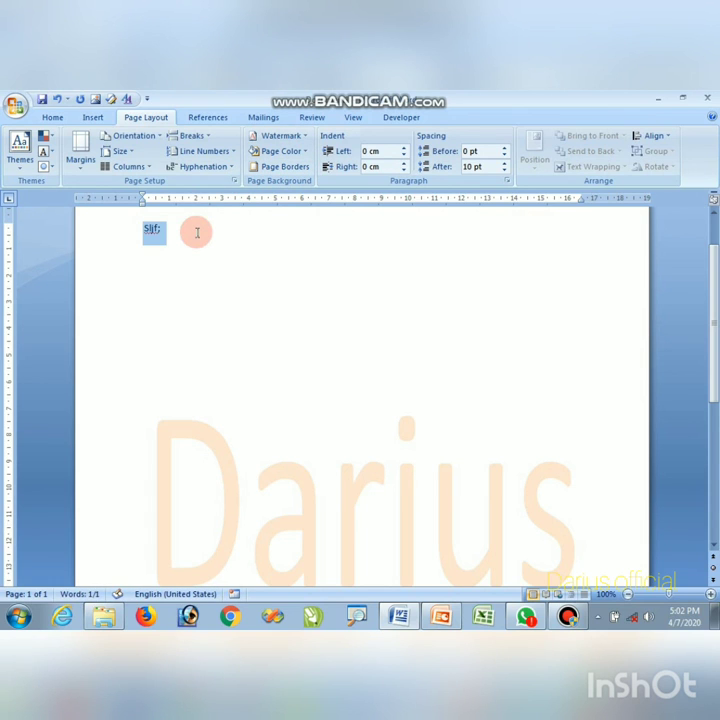
pyautogui.press('BackSpace')
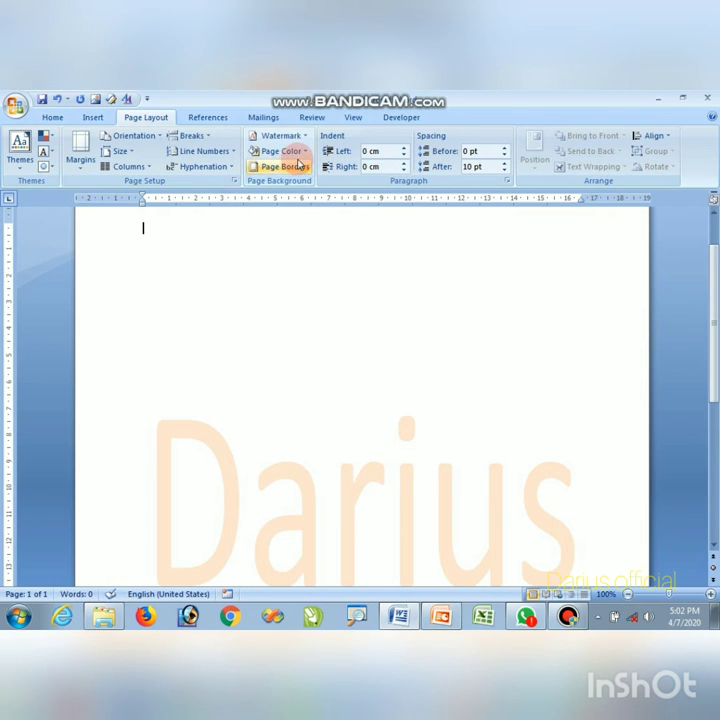
pyautogui.click(302, 153)
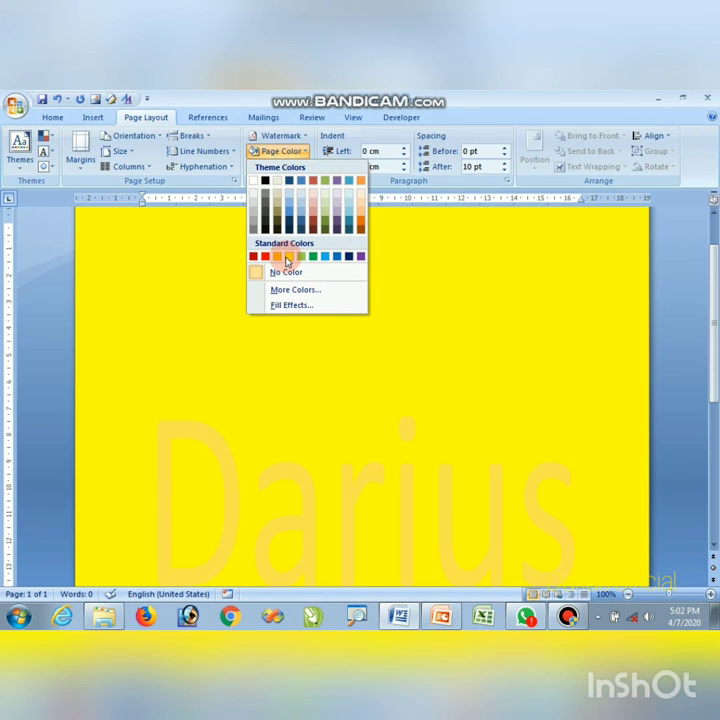
pyautogui.click(422, 218)
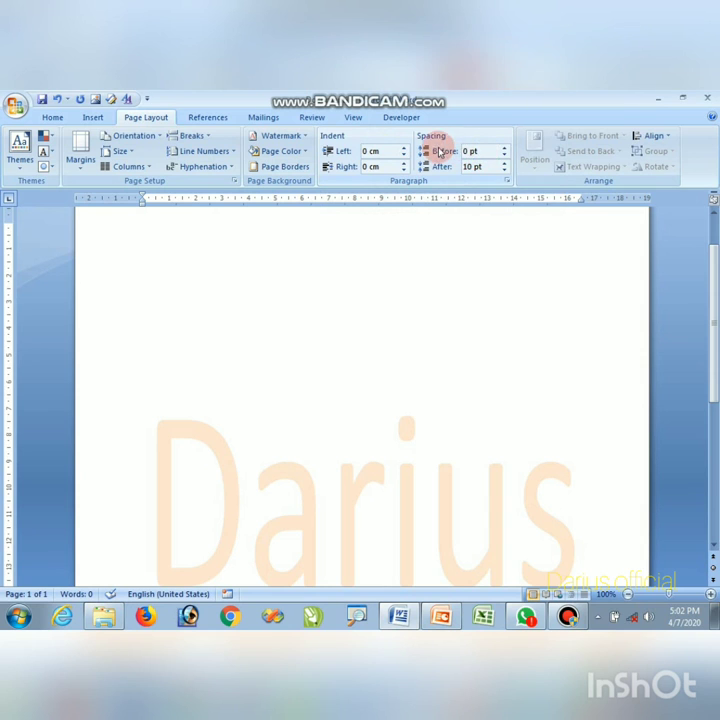
# - Show the References tab with its contents, footnote, citation and caption tools
pyautogui.click(197, 118)
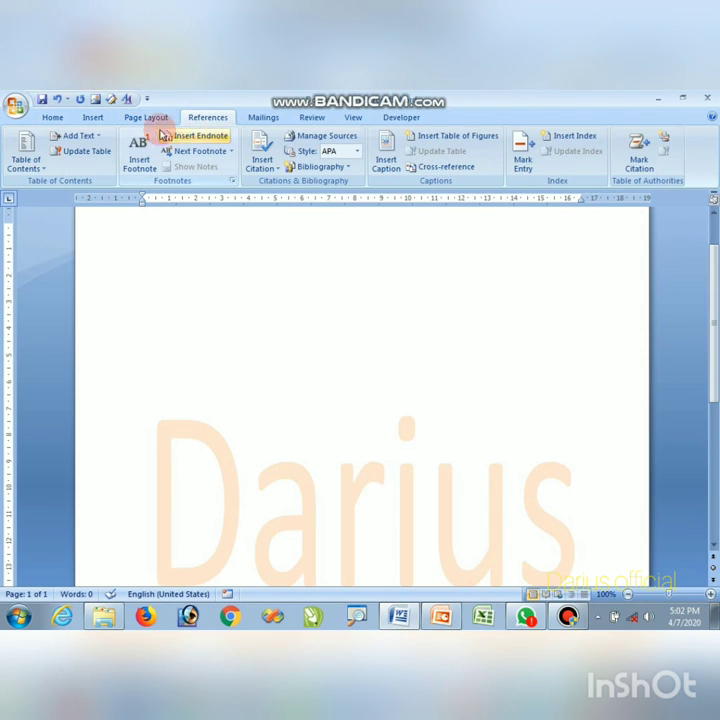